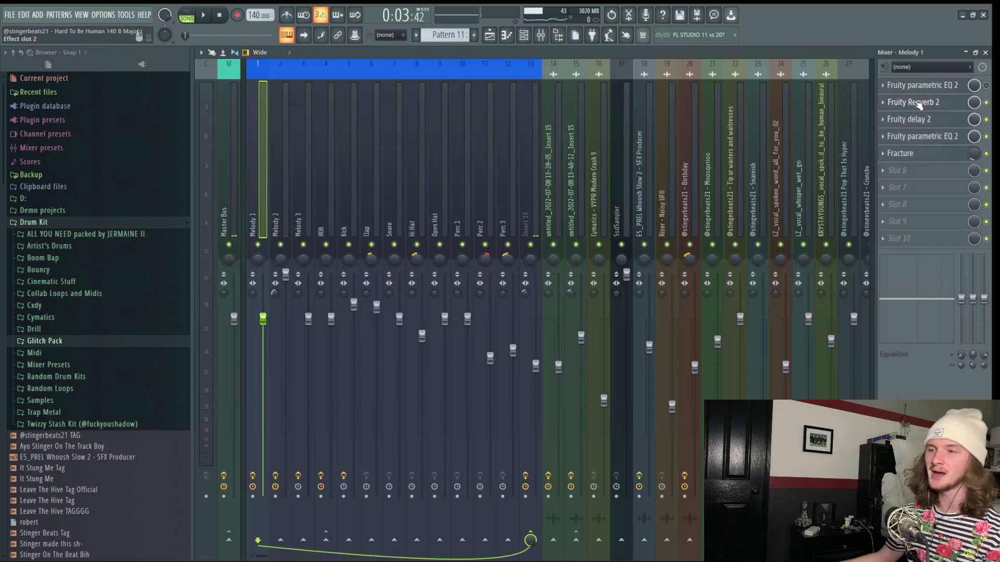
Inspect the Fruity Reeverb 2, Fruity delay 2, second Fruity parametric EQ 2 and Fracture effects on the Melody 1 mixer track
click(918, 104)
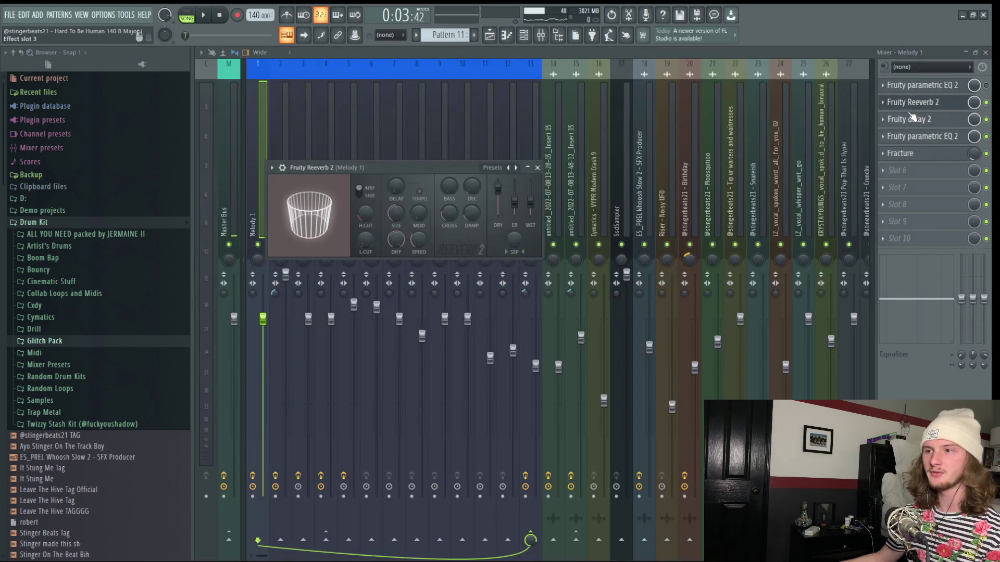
click(909, 119)
click(435, 181)
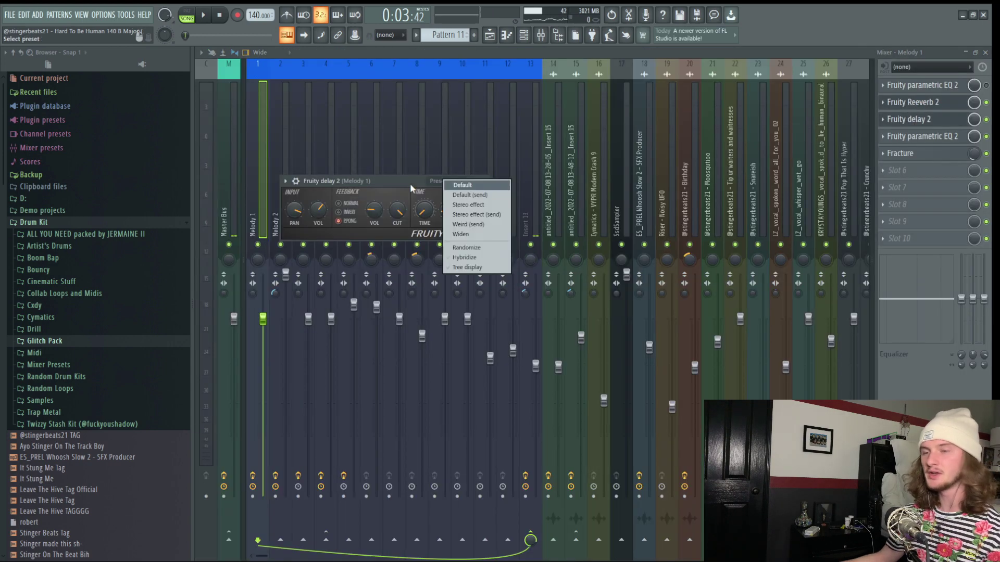
click(928, 139)
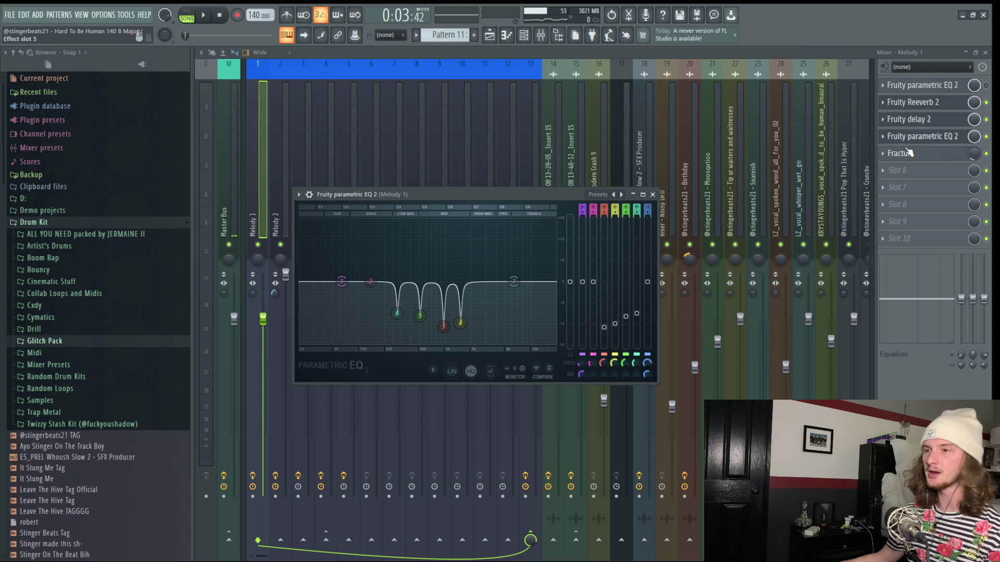
click(911, 154)
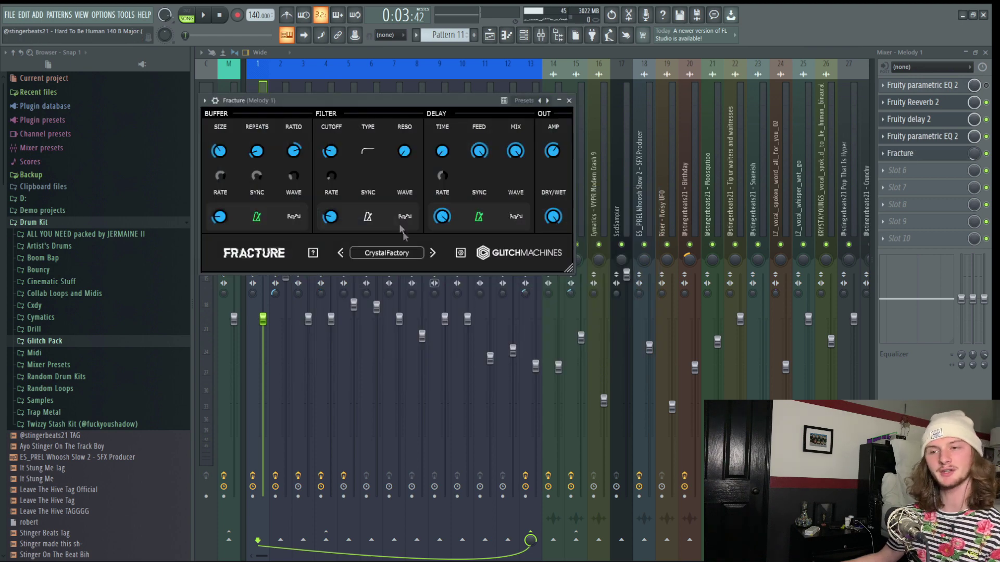
Close the Fracture window and play the melody with Fracture's mix level at 100%
click(266, 91)
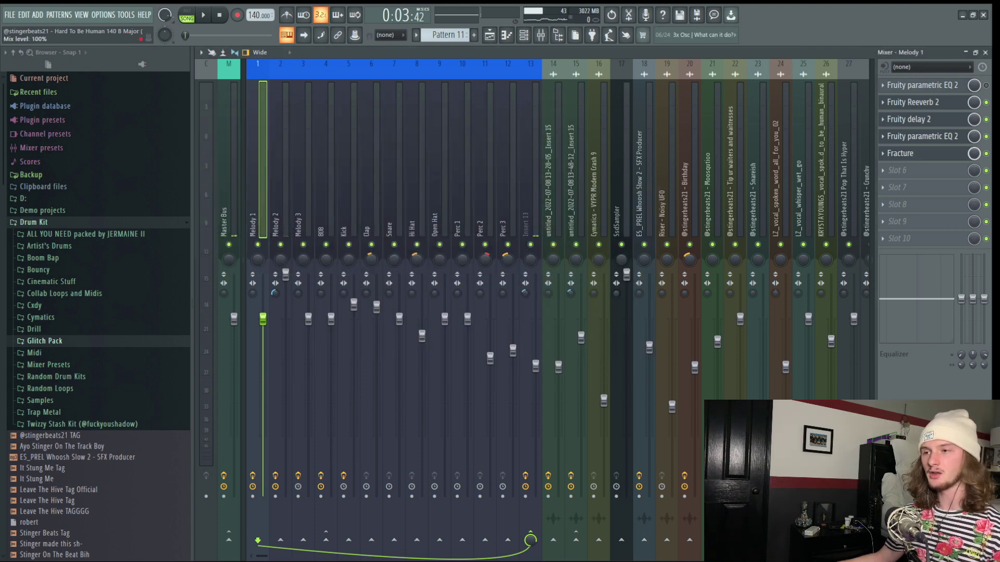
key(space)
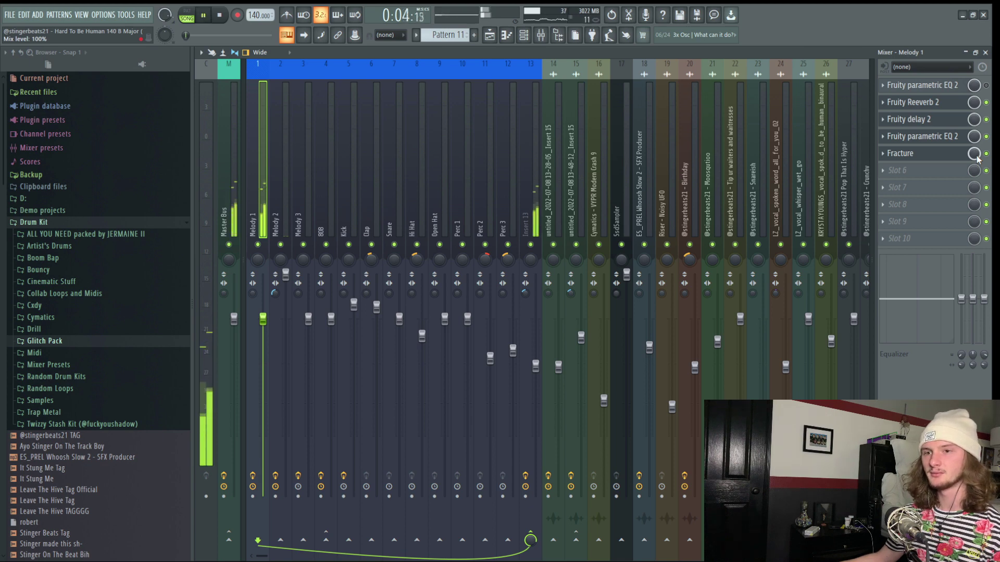
key(space)
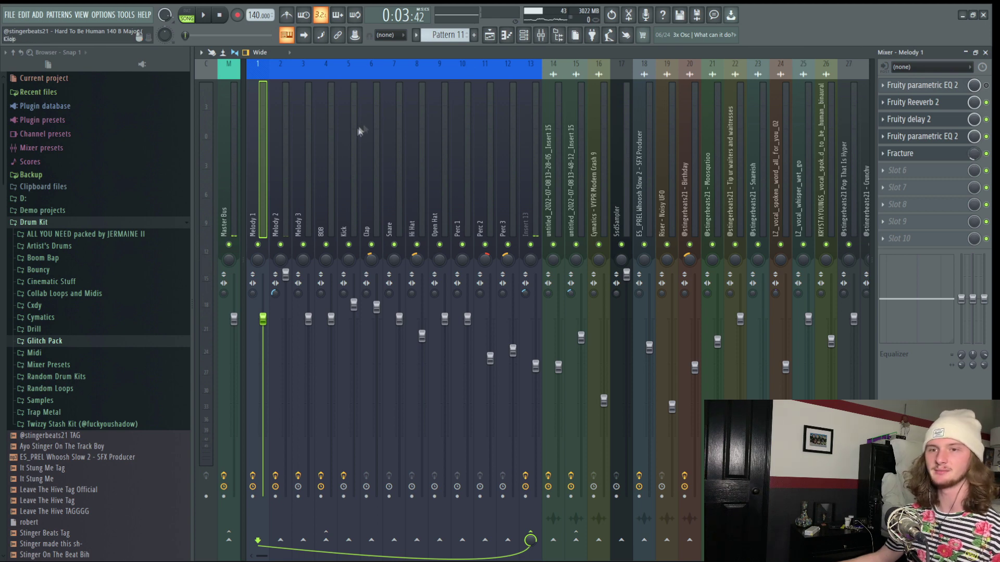
Audition the soloed lights - 140bpm_4 clip at the start of Track 5 in the playlist
key(F5)
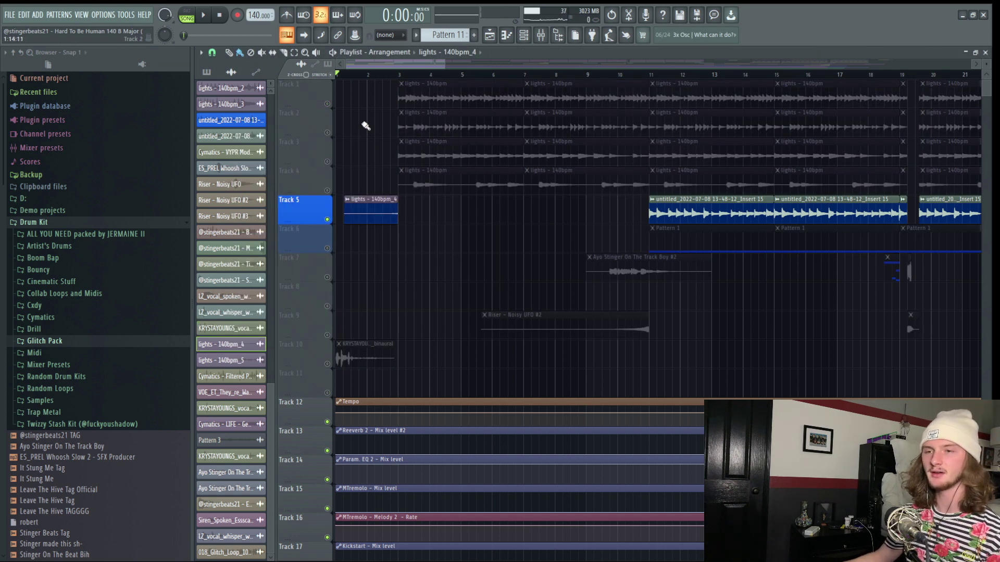
key(space)
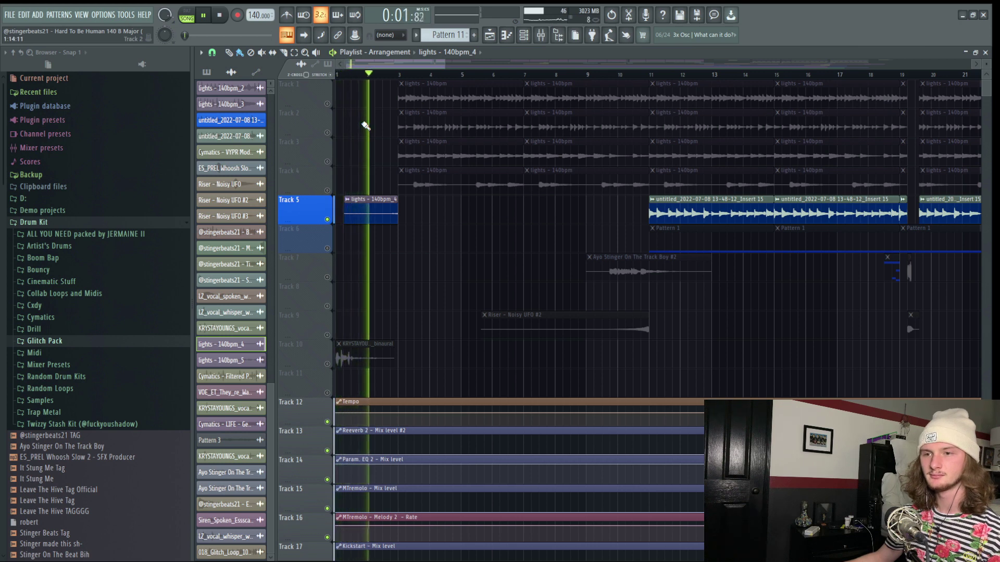
key(space)
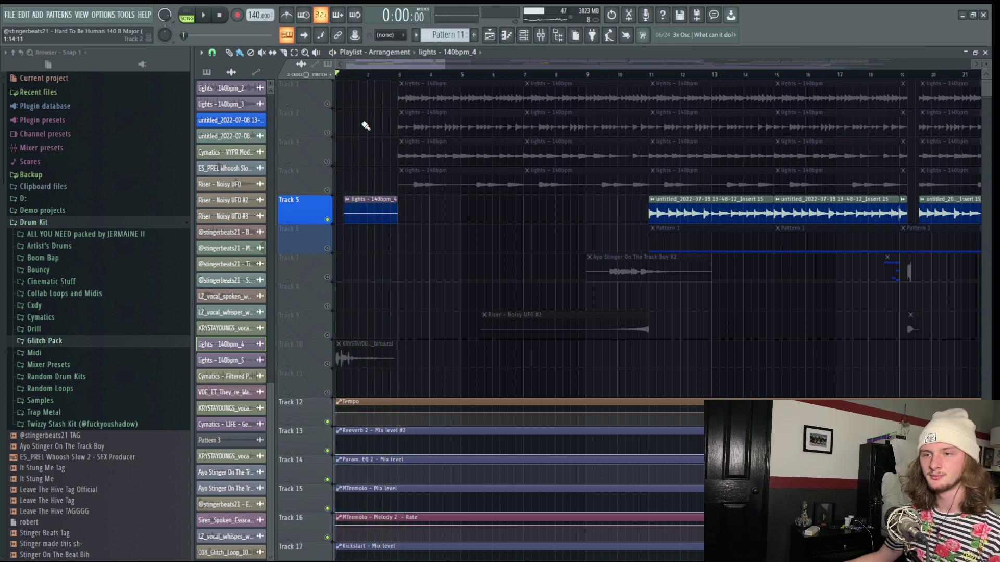
Record the playback with Edison on the Master Bus and place the recording on Track 6 as a reversed audio clip
key(F9)
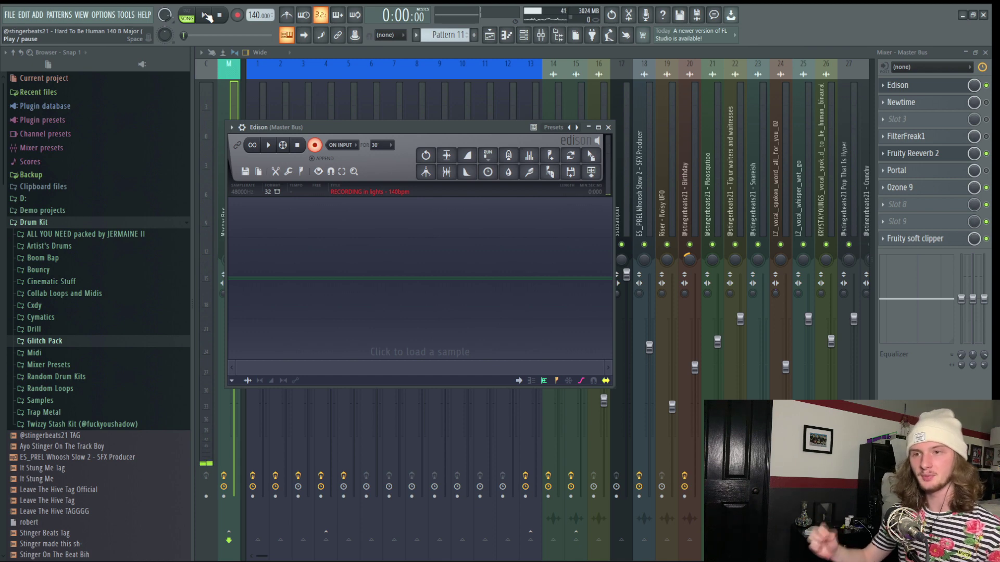
click(204, 16)
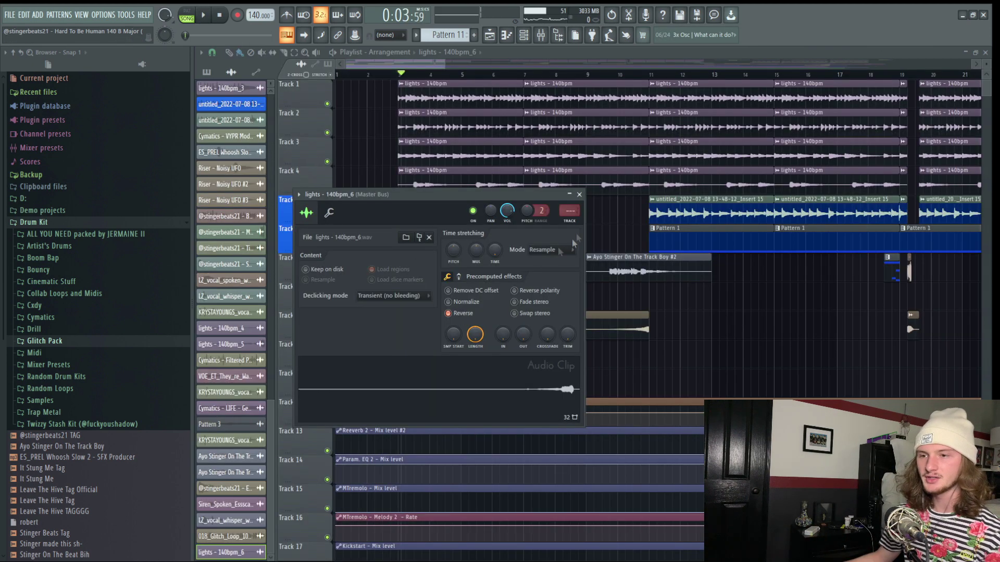
click(579, 195)
scroll(415, 222, down, 1)
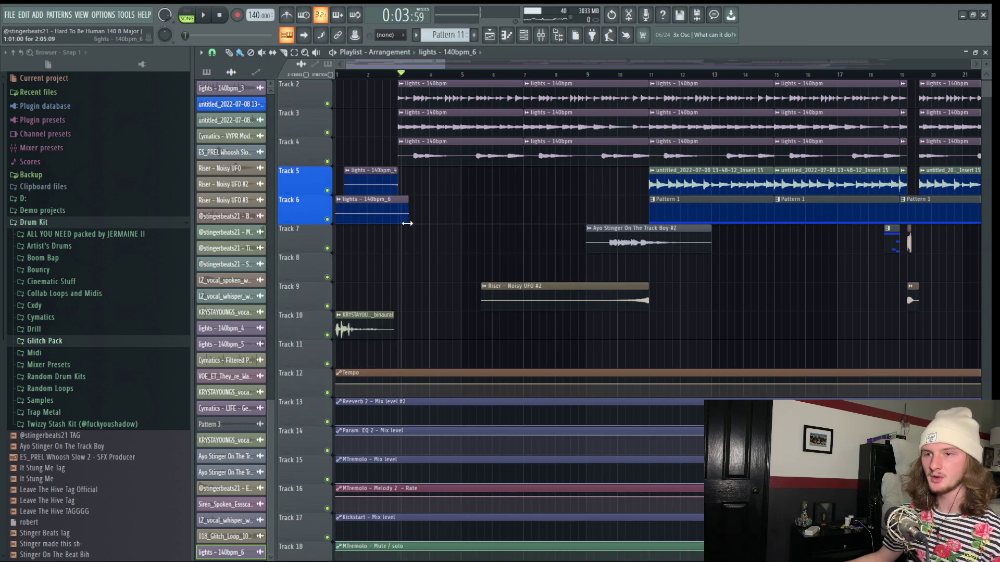
Delete the reversed lights - 140bpm_6 clip from the start of Track 6
right_click(390, 203)
scroll(389, 203, up, 1)
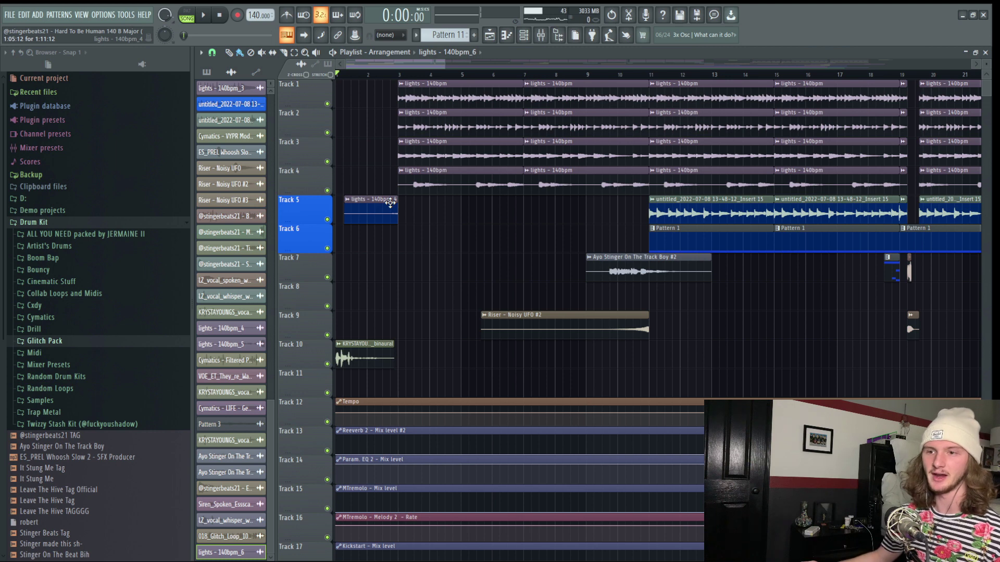
Select the section from bar 3 to bar 11, and audition the soloed Track 5 clips from bar 11
drag(398, 74, 648, 74)
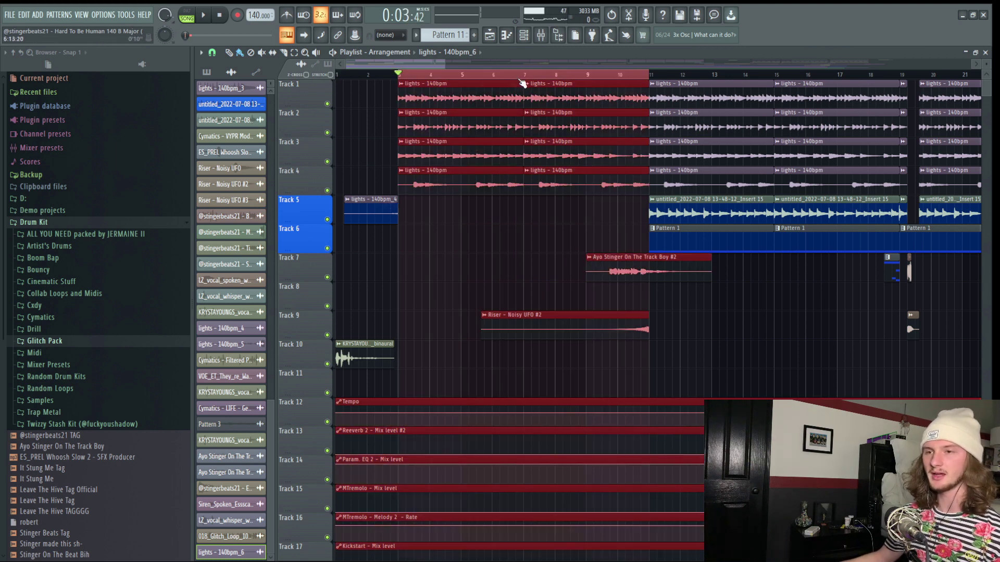
click(566, 75)
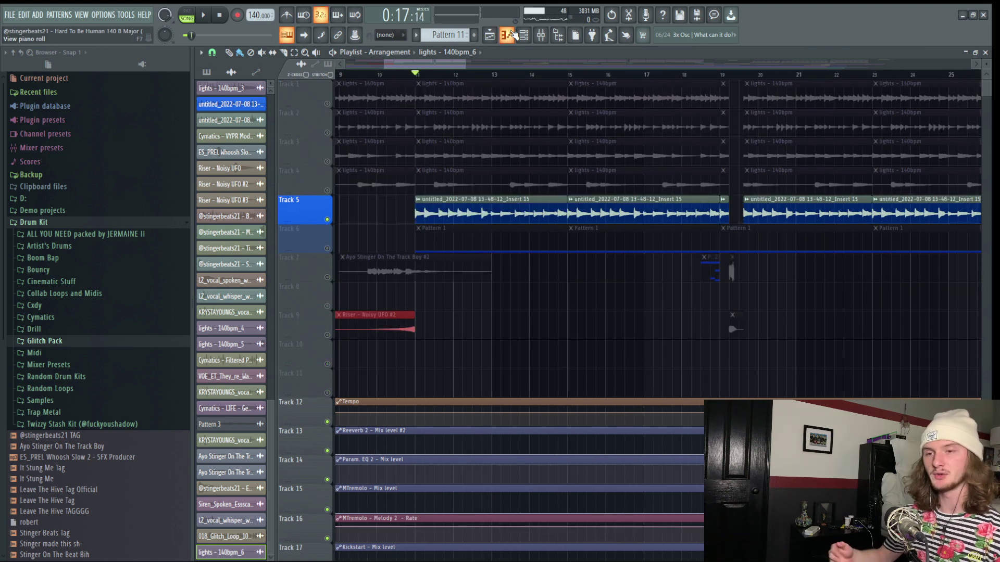
key(space)
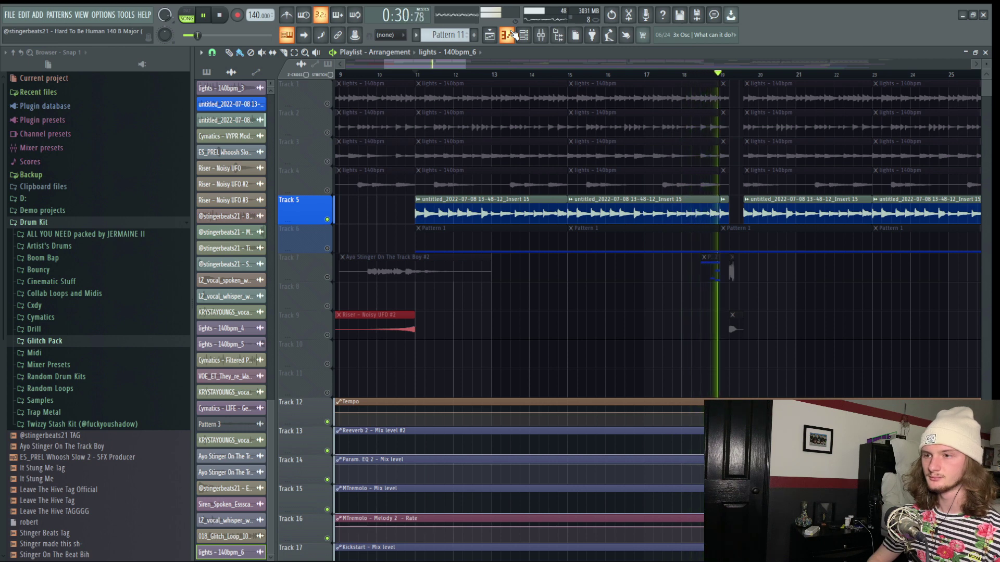
key(space)
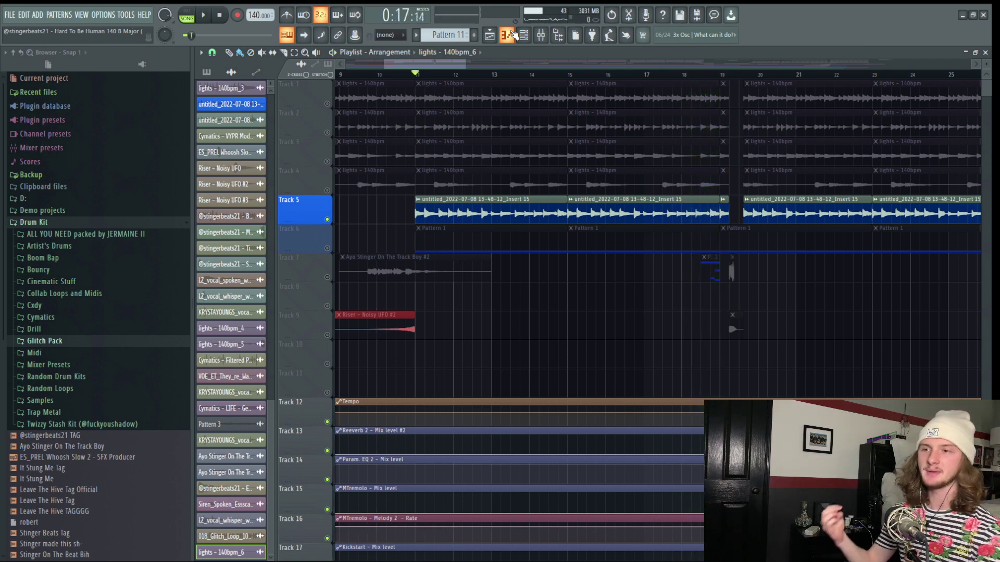
Collapse the browser folders and add an FL Keys instrument to the channel rack
double_click(459, 199)
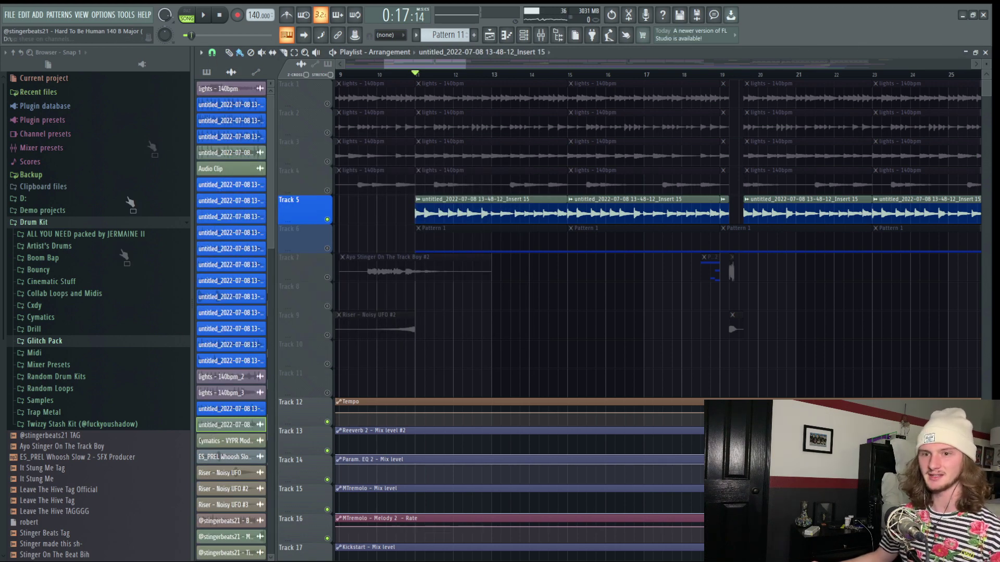
click(13, 53)
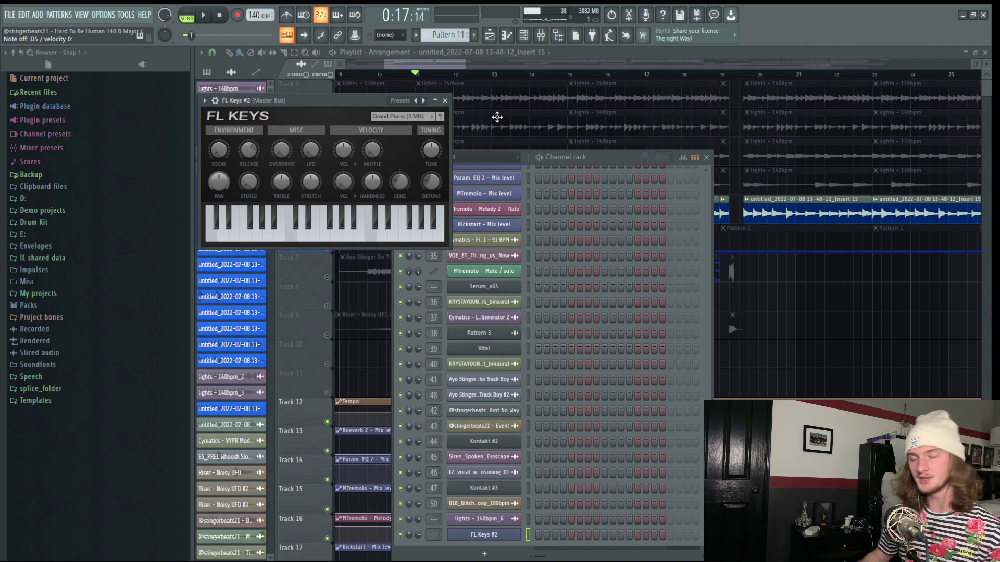
click(497, 117)
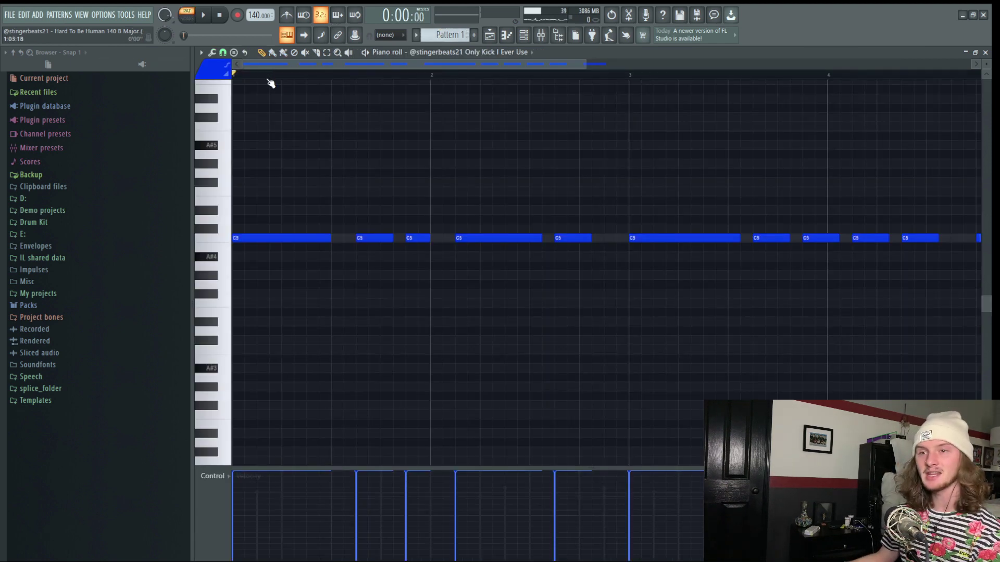
Play Pattern 1's kick notes in the piano roll with all four bars in view
scroll(271, 83, down, 2)
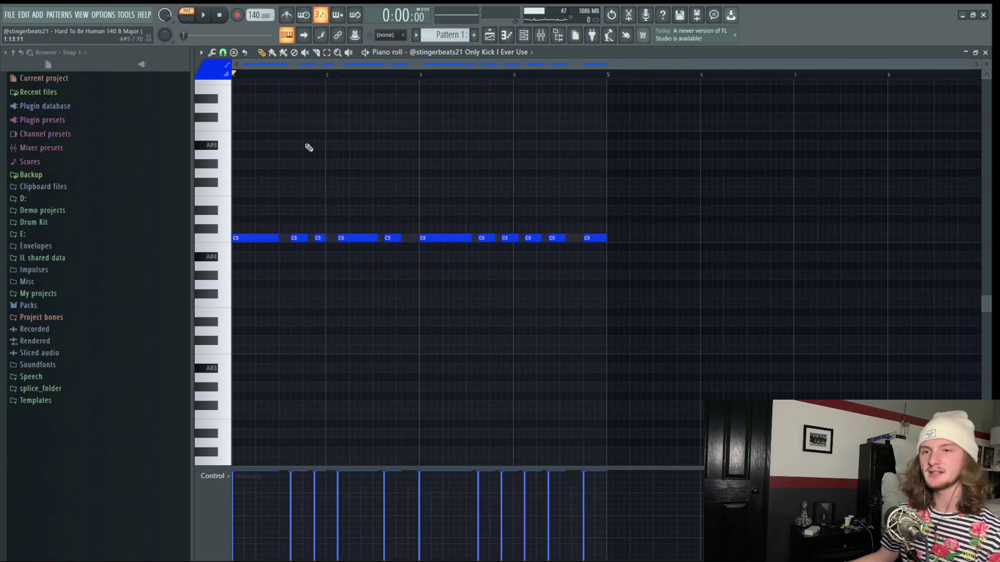
key(space)
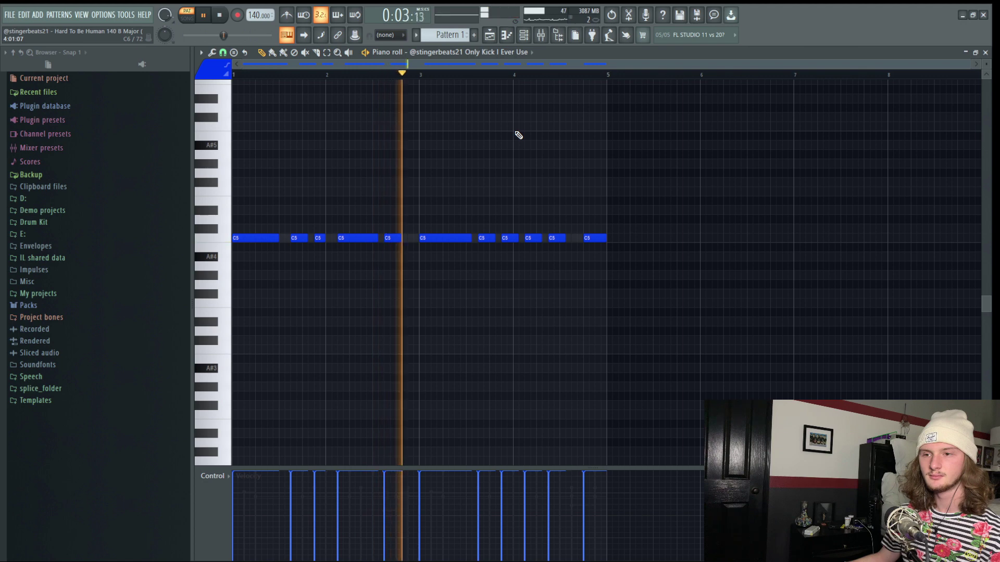
key(space)
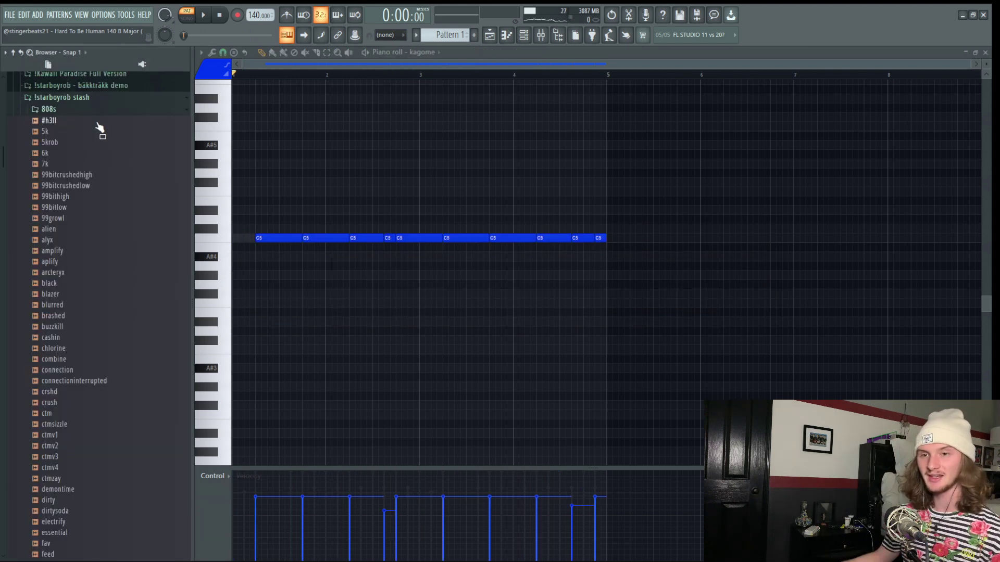
Browse the !starboyrob stash samples and play the kagome notes of Pattern 1 with the metronome on
scroll(85, 151, down, 1)
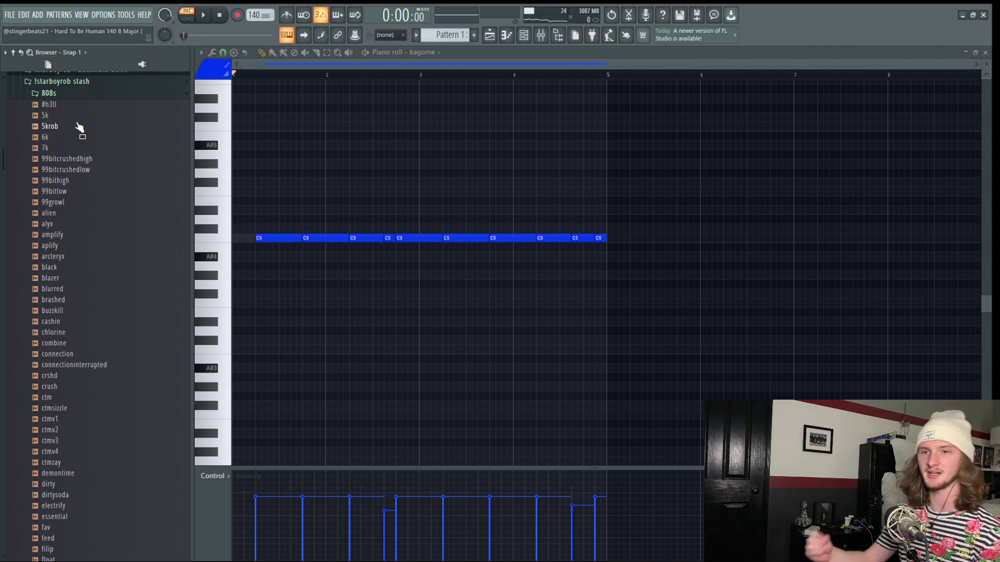
key(ctrl+a)
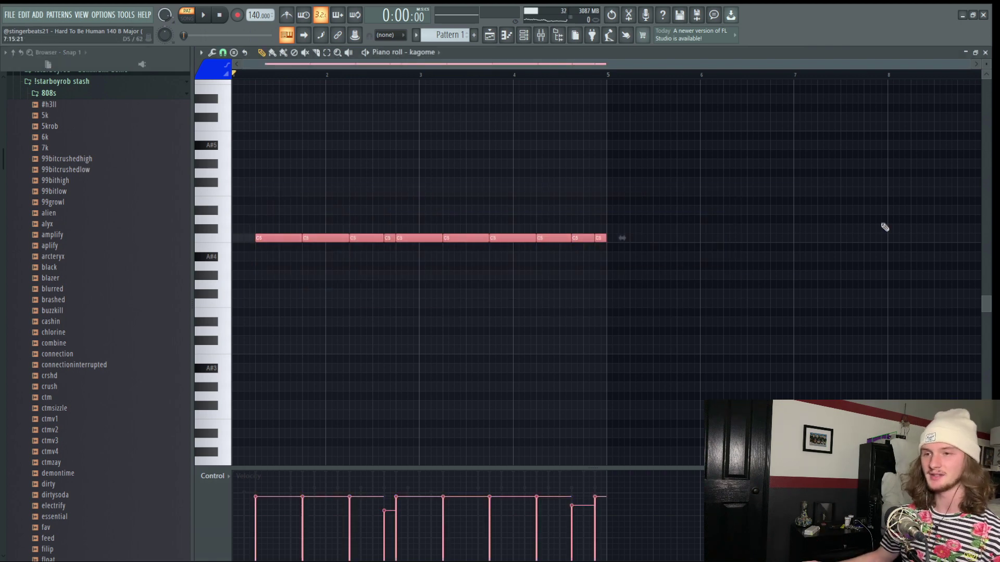
click(324, 188)
key(space)
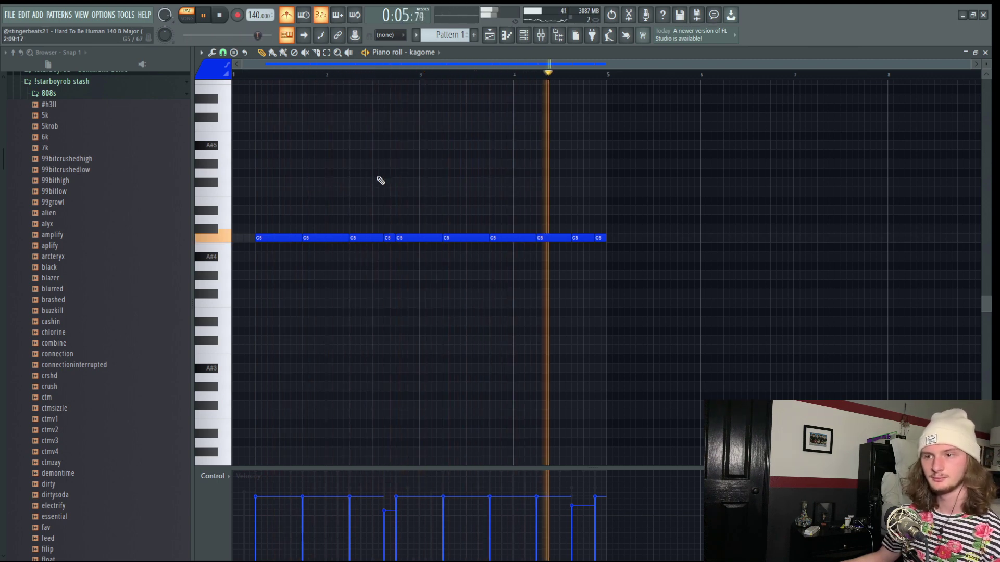
key(space)
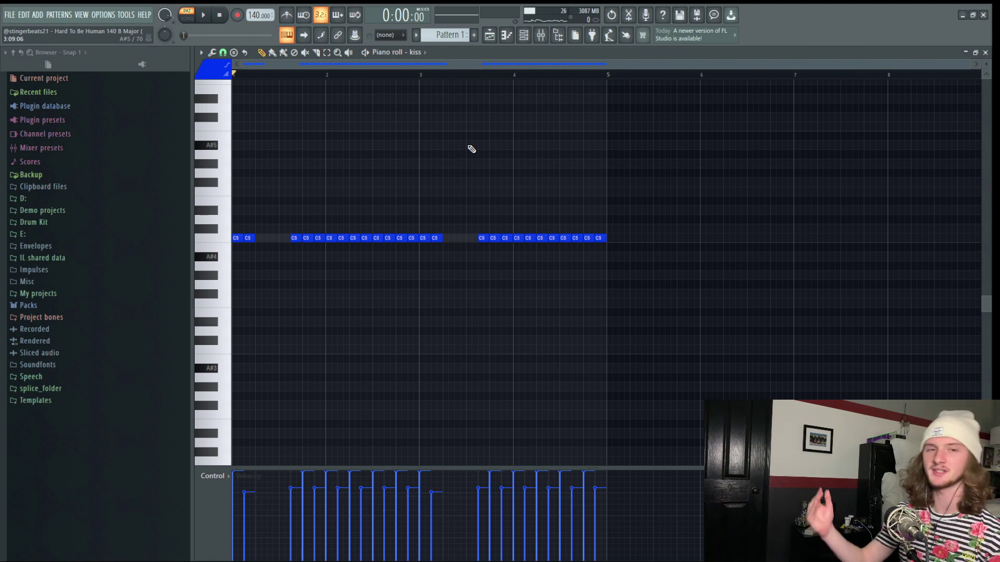
Audition the kiss and punchy live snare note patterns of Pattern 1 in the piano roll
key(space)
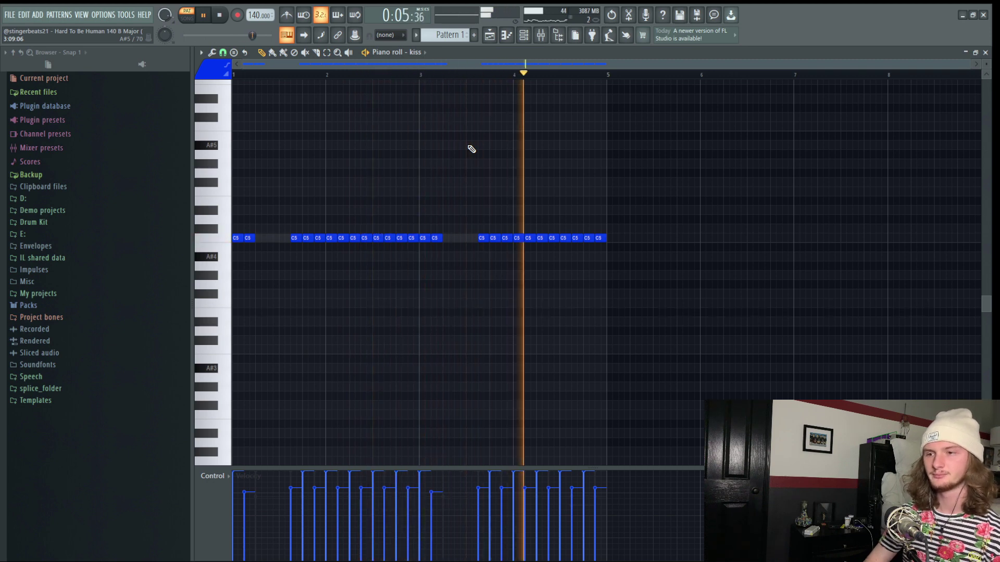
key(space)
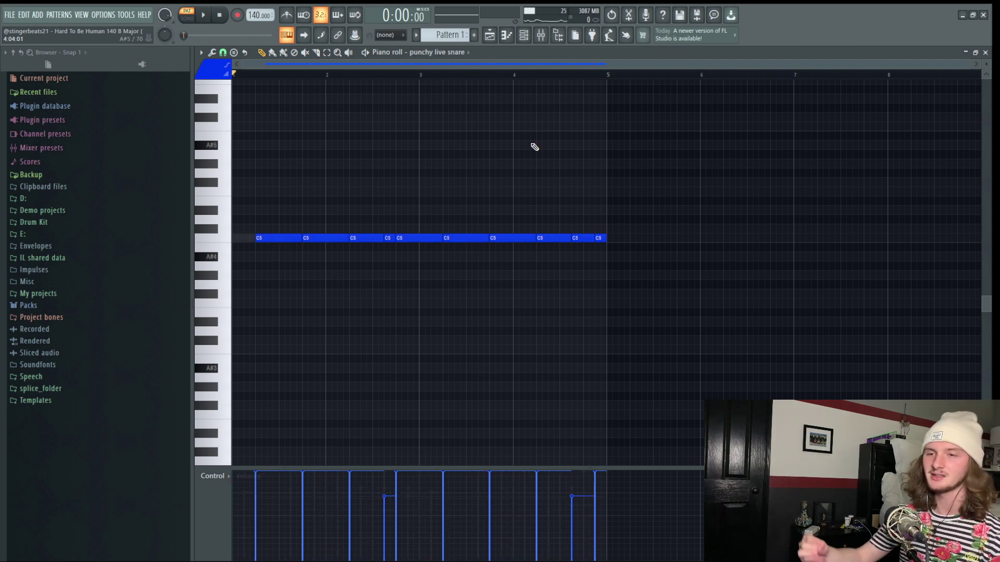
key(space)
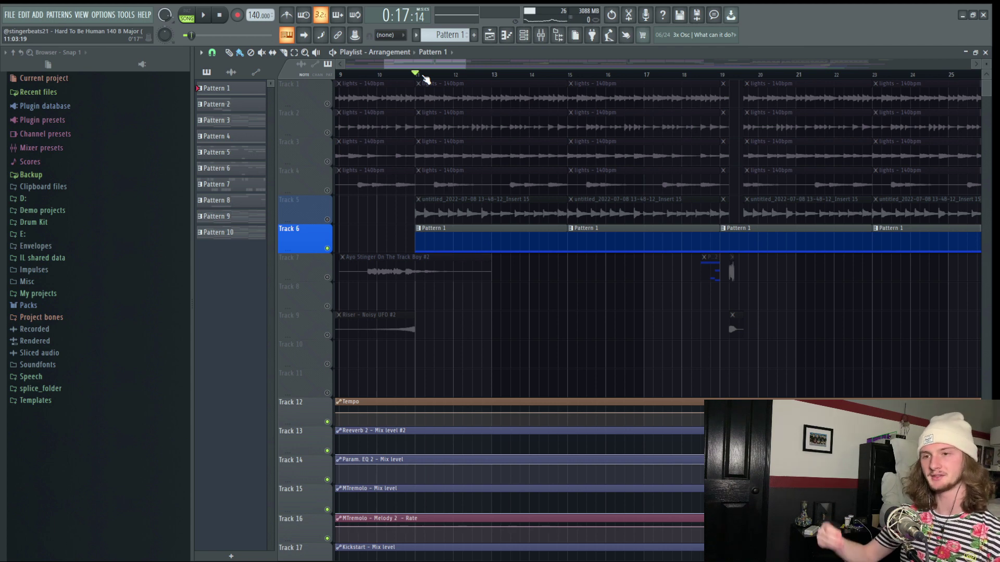
Audition Tracks 6 and 7 soloed in the playlist, and the full arrangement with the vocal tag on muted Track 8
key(space)
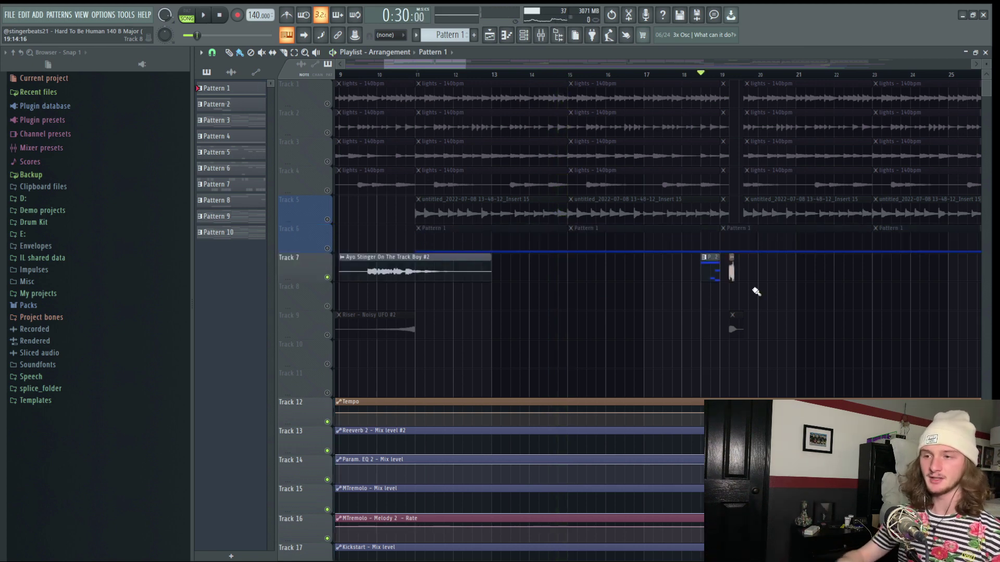
key(space)
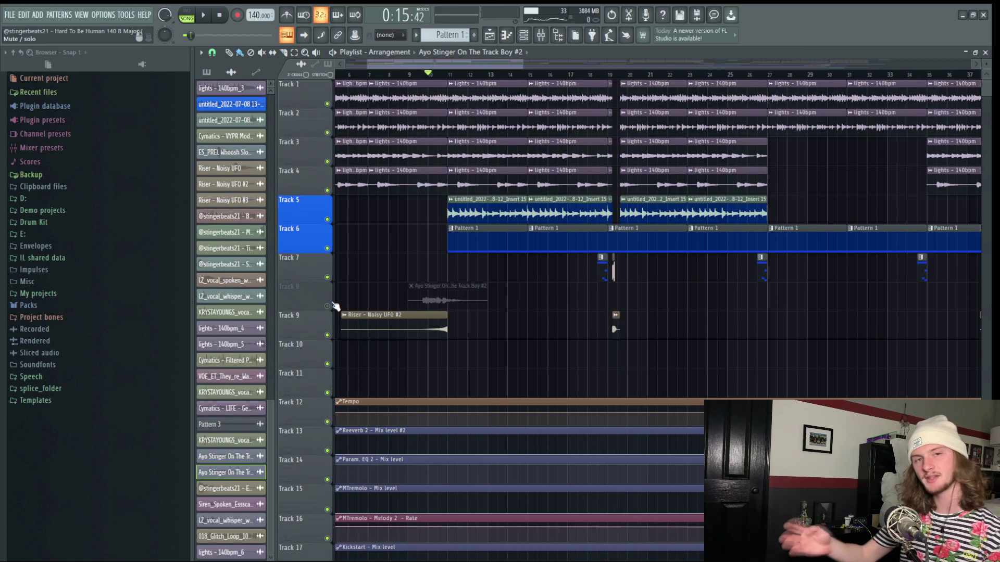
key(space)
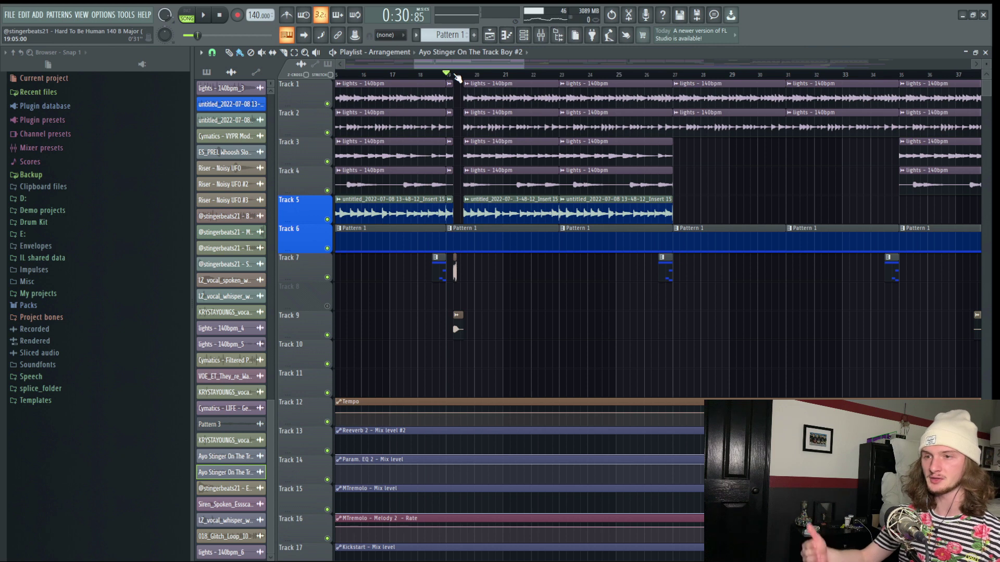
Examine the melody gap after bar 19 and open the settings of the LZ_vocal_spoken_word_all_for_you_02 clip filling it
drag(489, 84, 511, 216)
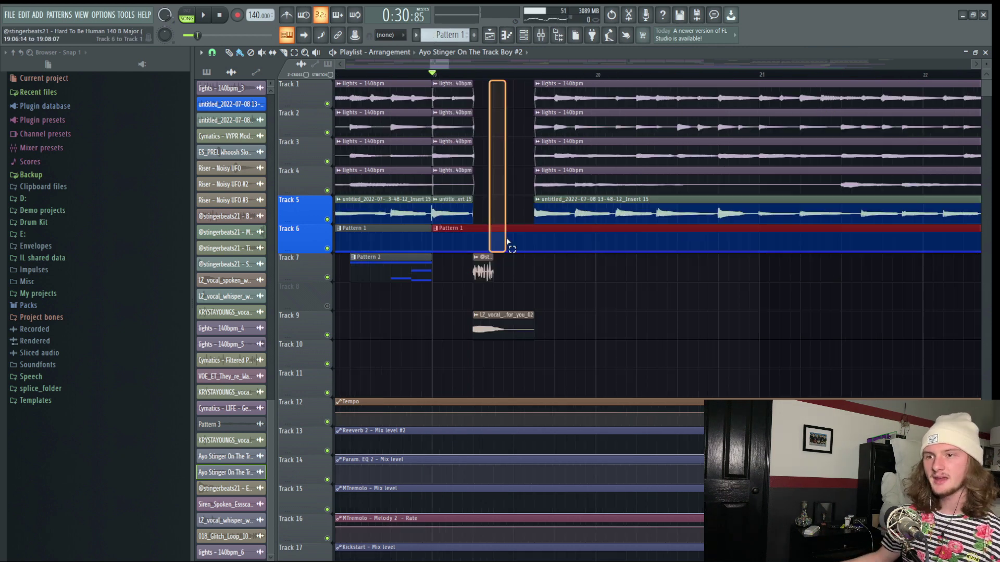
double_click(492, 324)
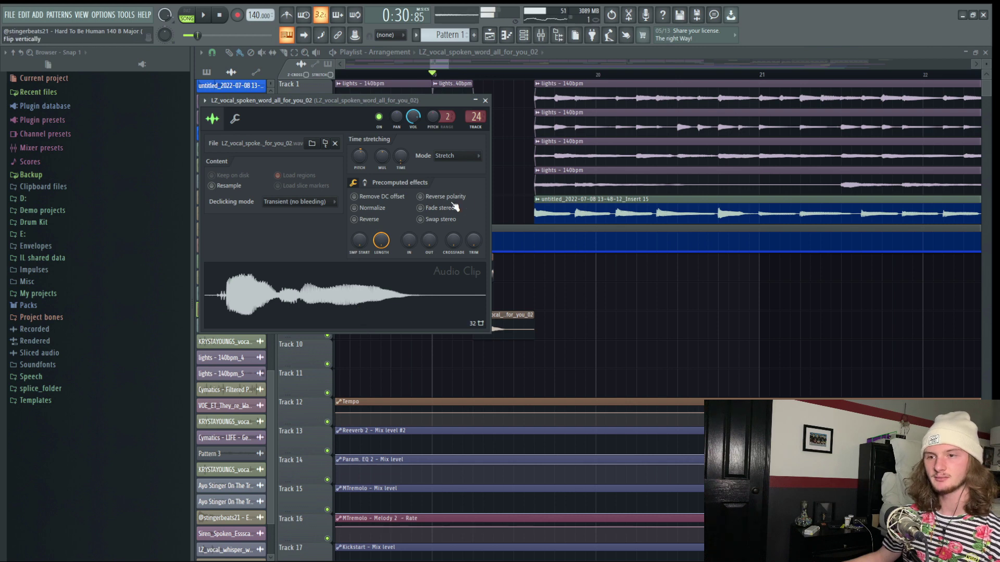
click(486, 100)
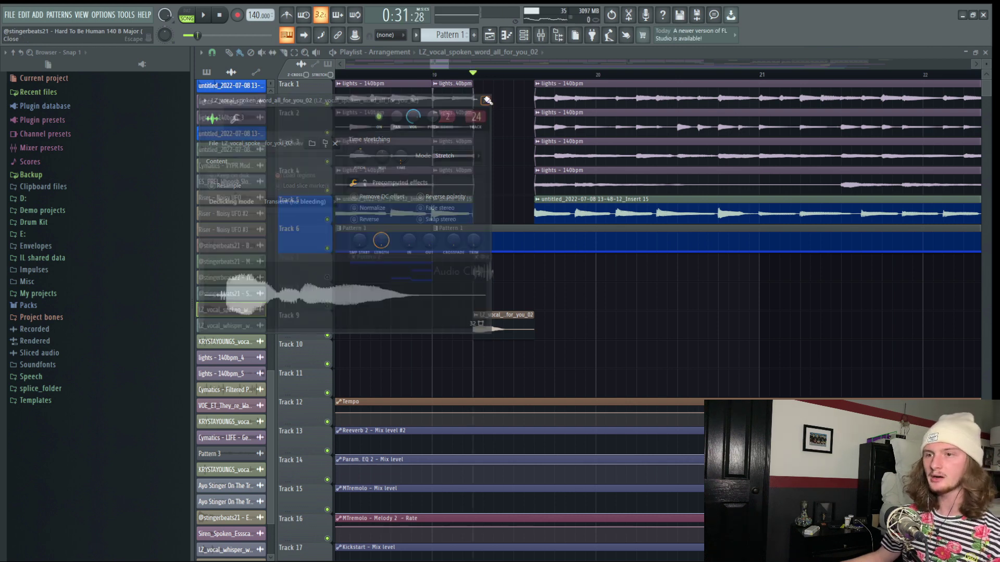
double_click(406, 335)
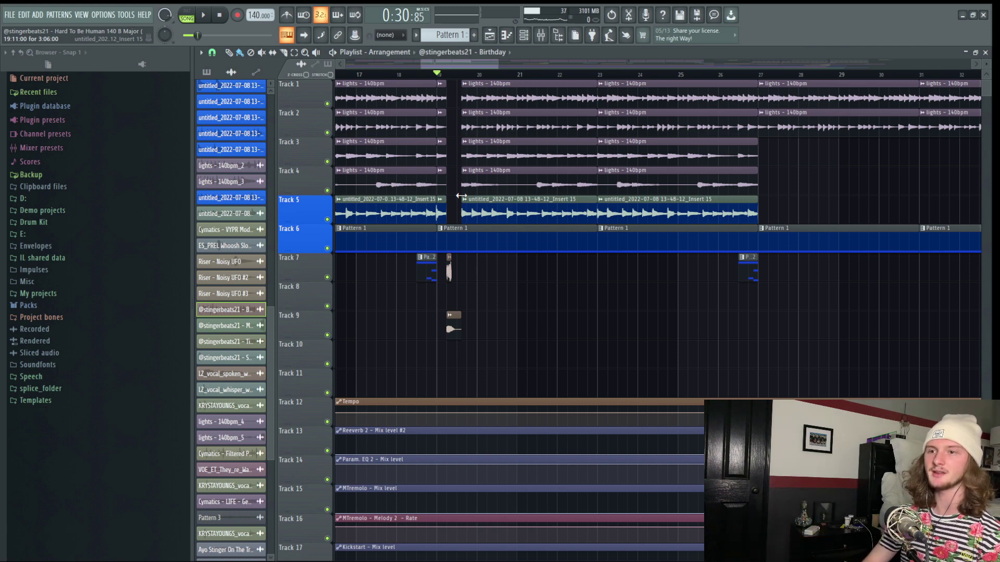
Play the arrangement from bar 19 through the melody gap and into the following section
key(space)
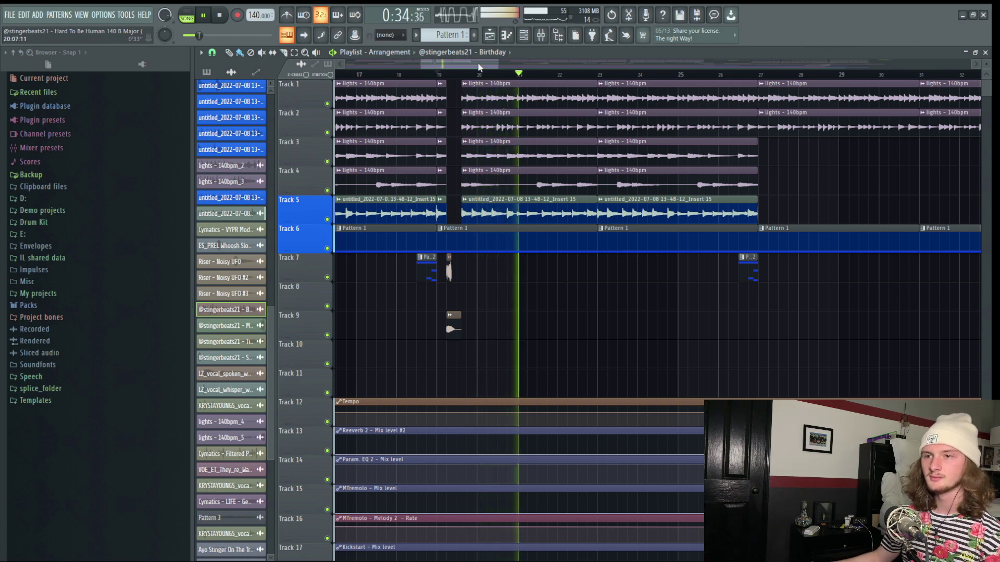
drag(479, 66, 485, 66)
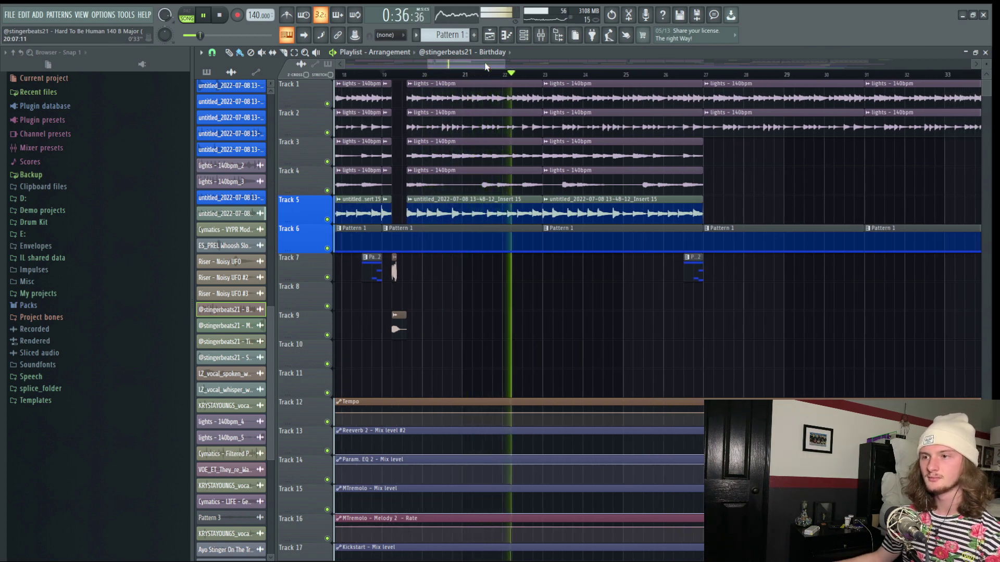
drag(485, 66, 503, 71)
key(space)
Examine how Tracks 3 to 5 are arranged between bars 27 and 43 of the playlist
scroll(488, 155, down, 4)
drag(484, 151, 567, 188)
drag(491, 203, 547, 207)
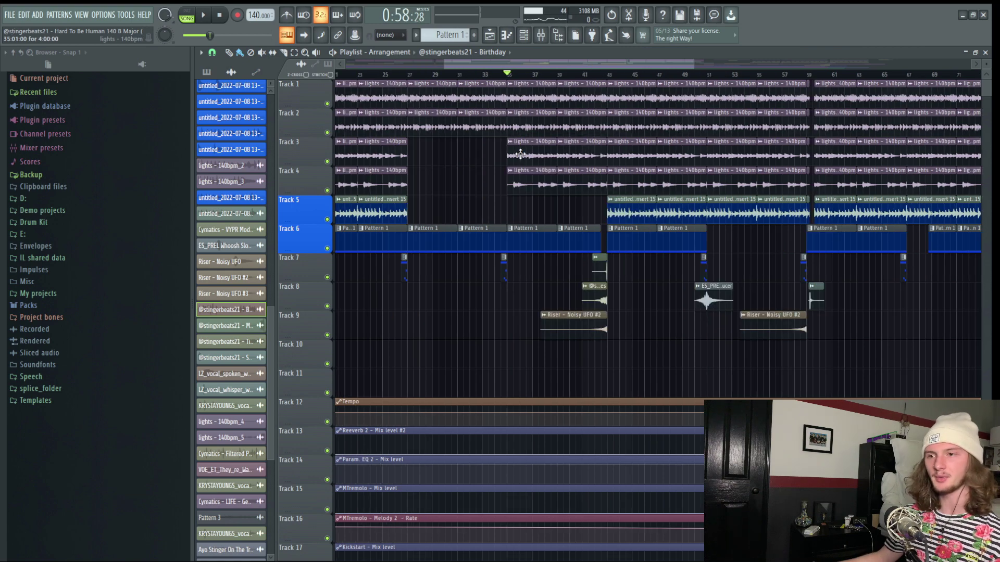
drag(520, 152, 577, 181)
drag(524, 207, 548, 214)
Inspect the Riser - Noisy UFO #2 clip's settings and play the build-up from bar 41 into bar 43
click(598, 74)
scroll(598, 75, up, 5)
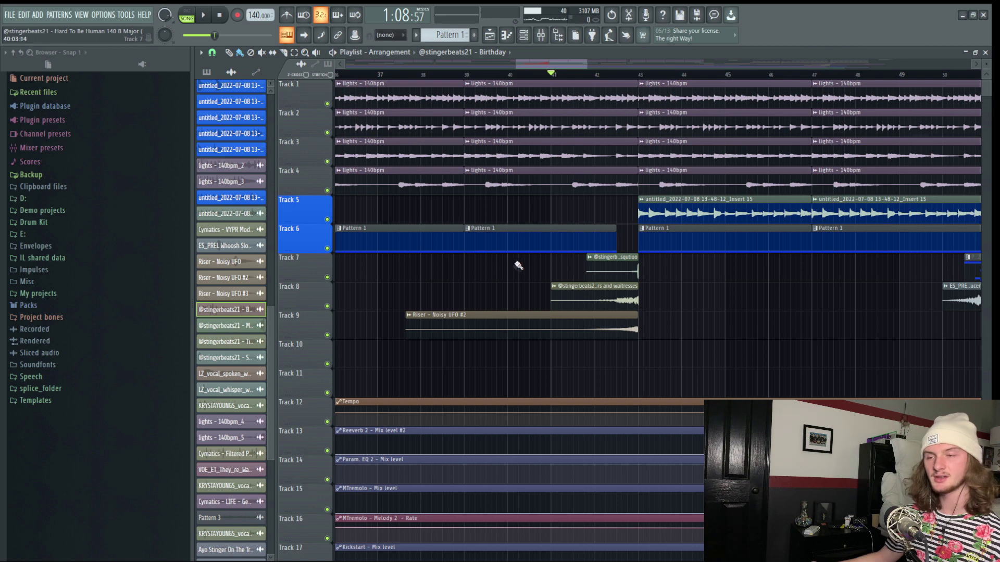
drag(518, 279, 572, 368)
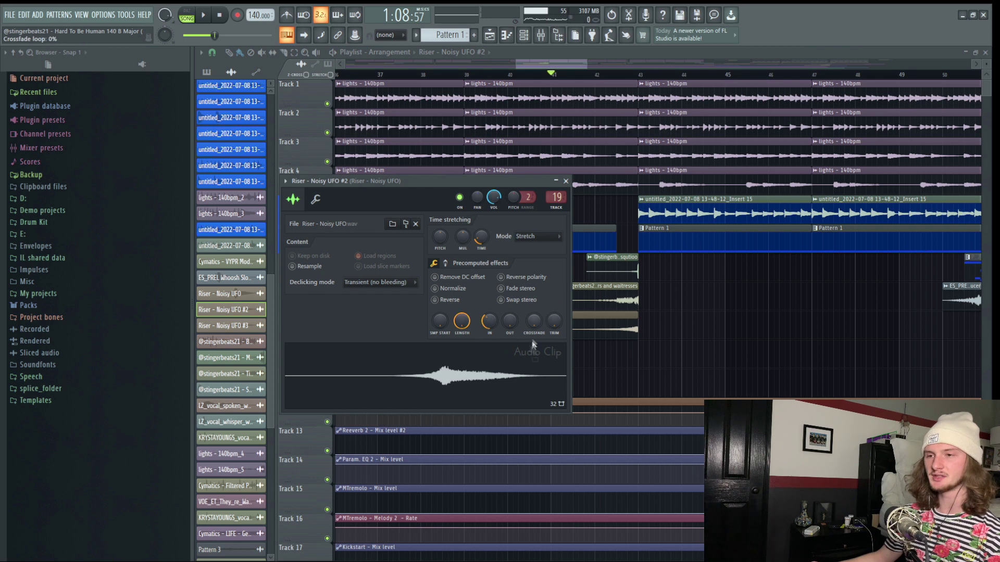
scroll(558, 79, down, 3)
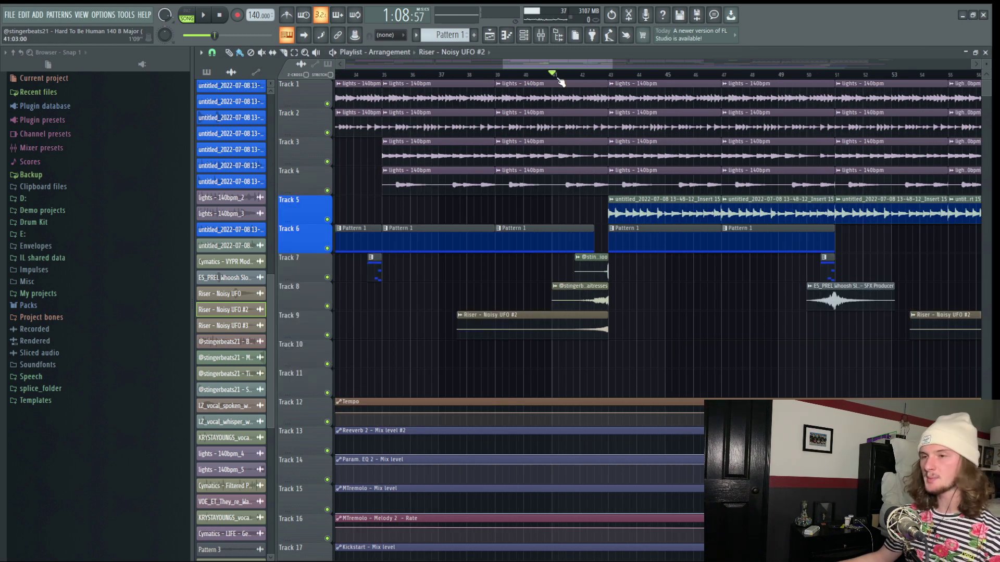
key(space)
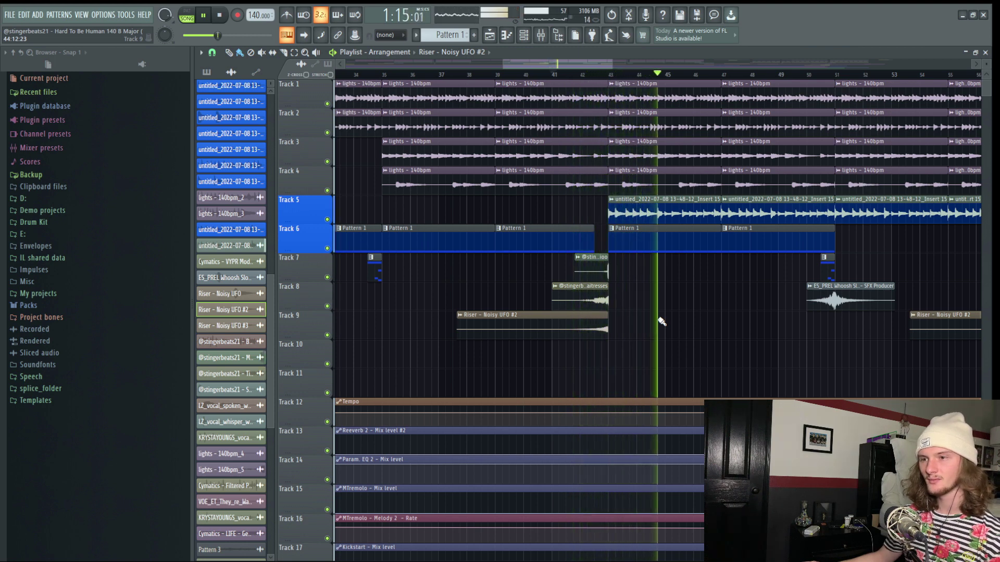
key(space)
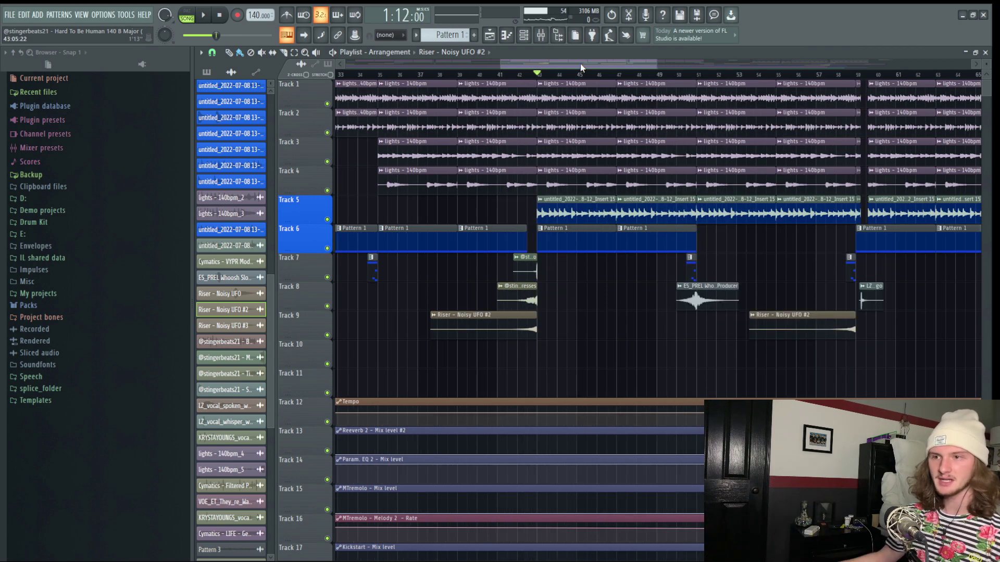
Select the melody and effect clips of the drumless section at bars 51 to 59 and mark the gap following it
drag(581, 65, 720, 362)
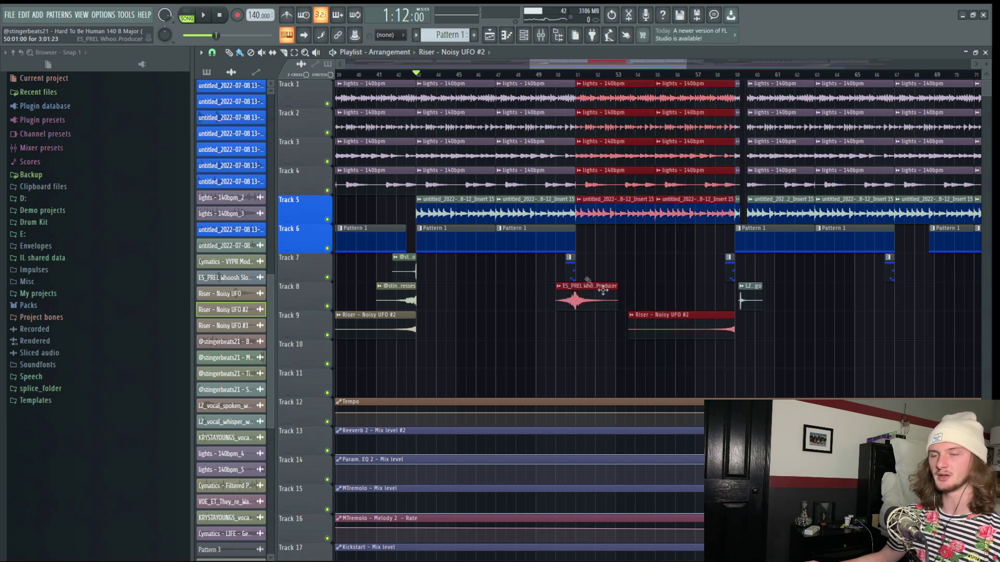
drag(704, 226, 733, 272)
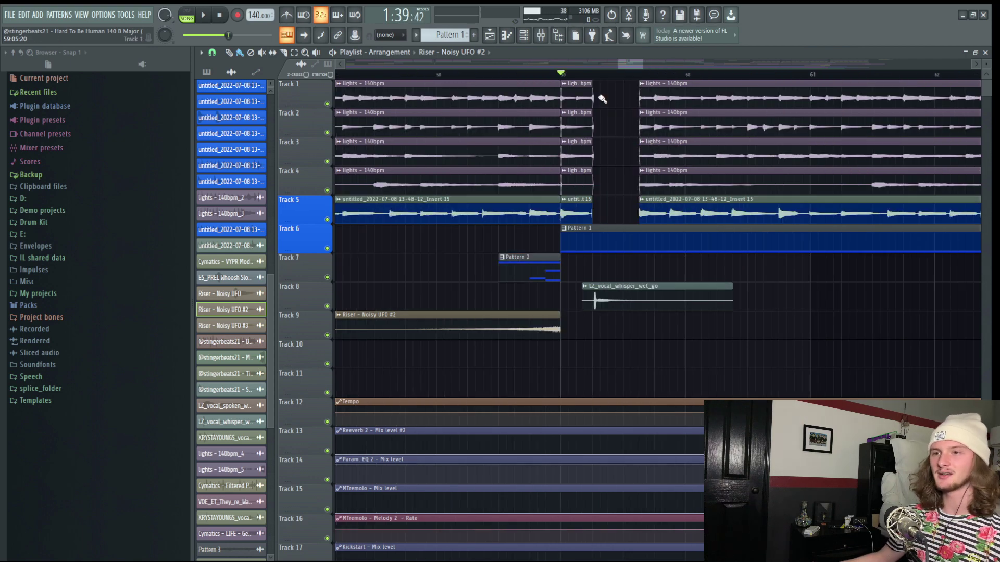
drag(599, 81, 631, 201)
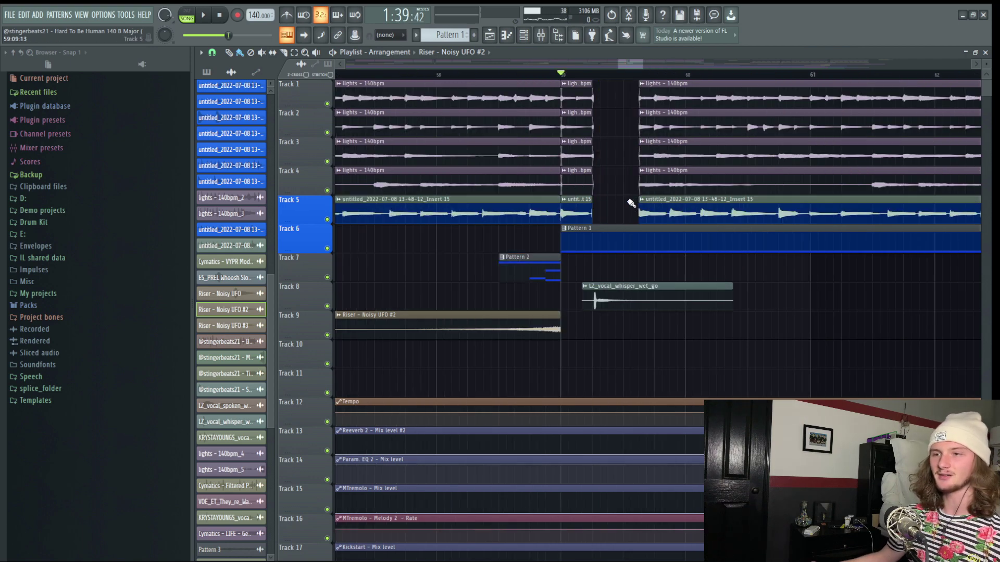
Inspect the LZ_vocal_whisper_wet_go clip's settings on Track 8 and play the arrangement from bar 59
double_click(622, 293)
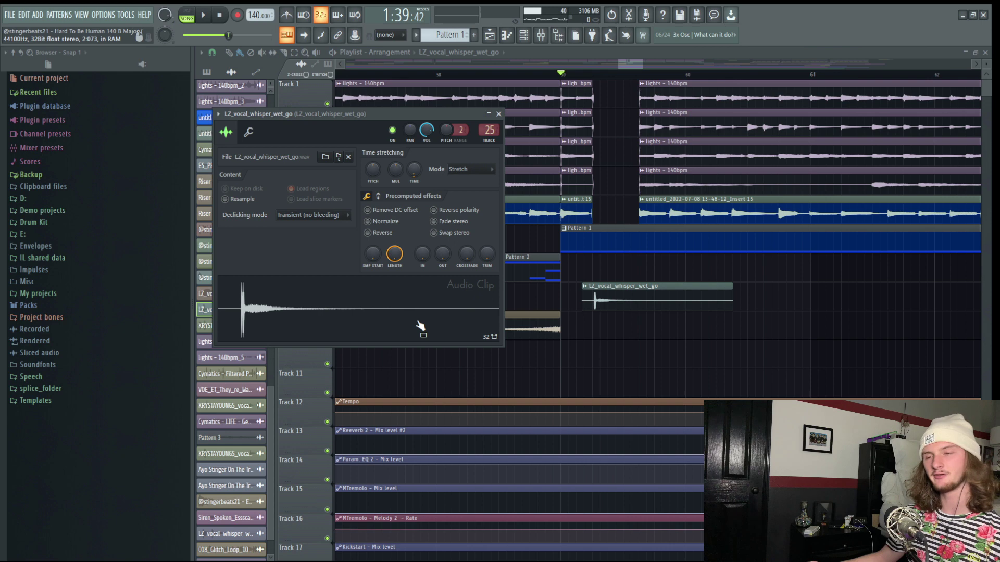
click(499, 113)
scroll(606, 89, down, 3)
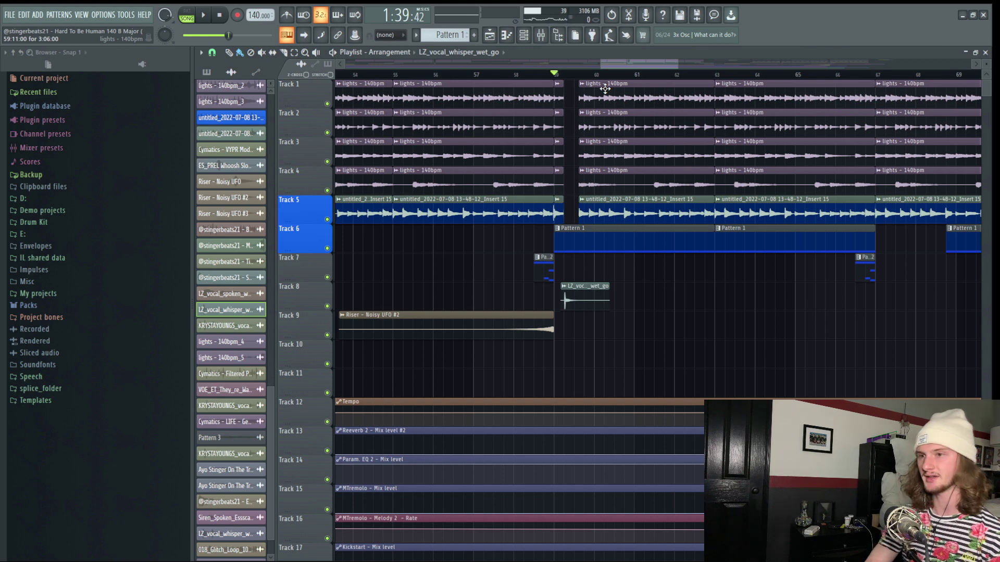
key(space)
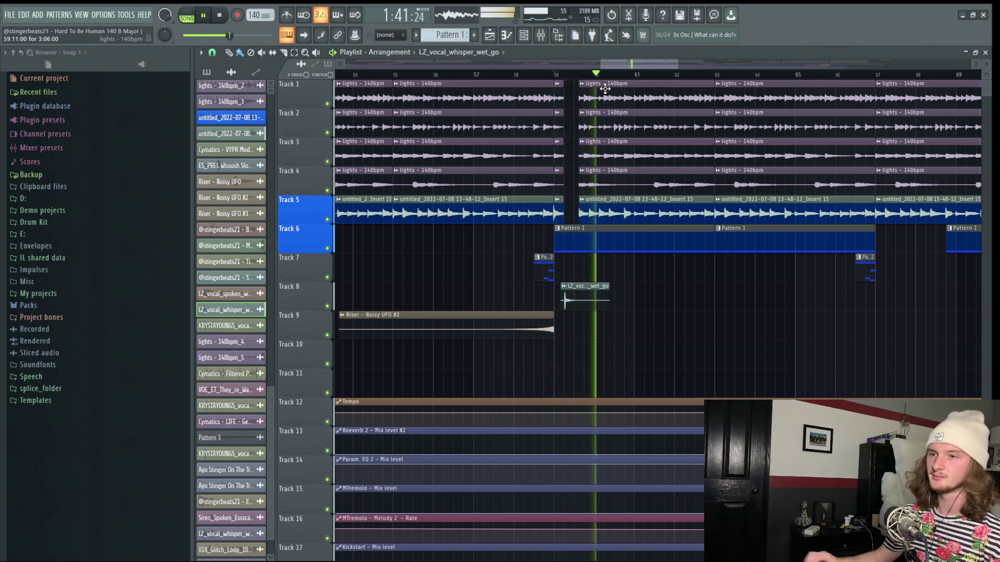
key(space)
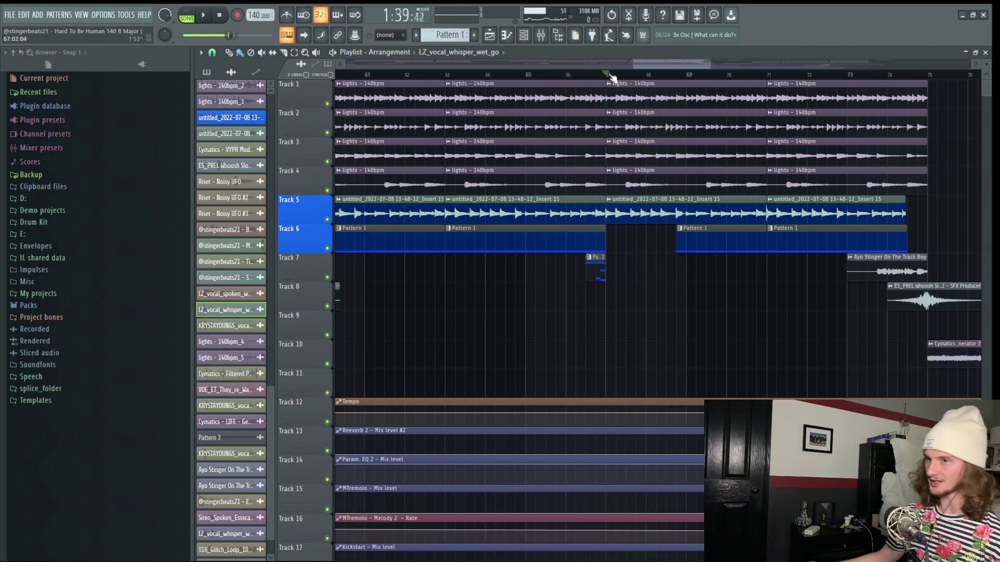
Place the playhead at bar 67 and select the Pattern 1 clip on Track 6 that follows the drum break
click(609, 76)
ctrl+click(692, 250)
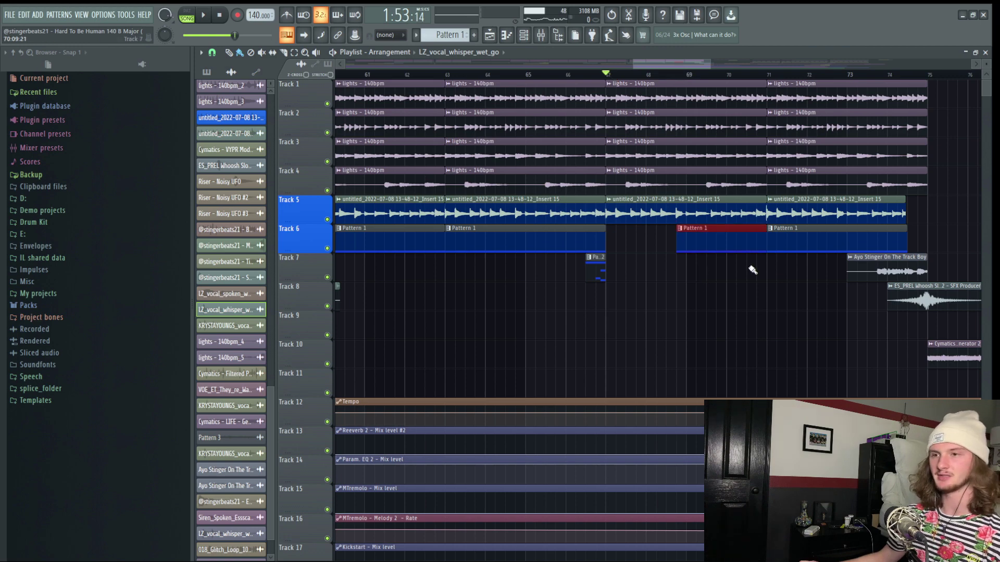
scroll(620, 76, down, 3)
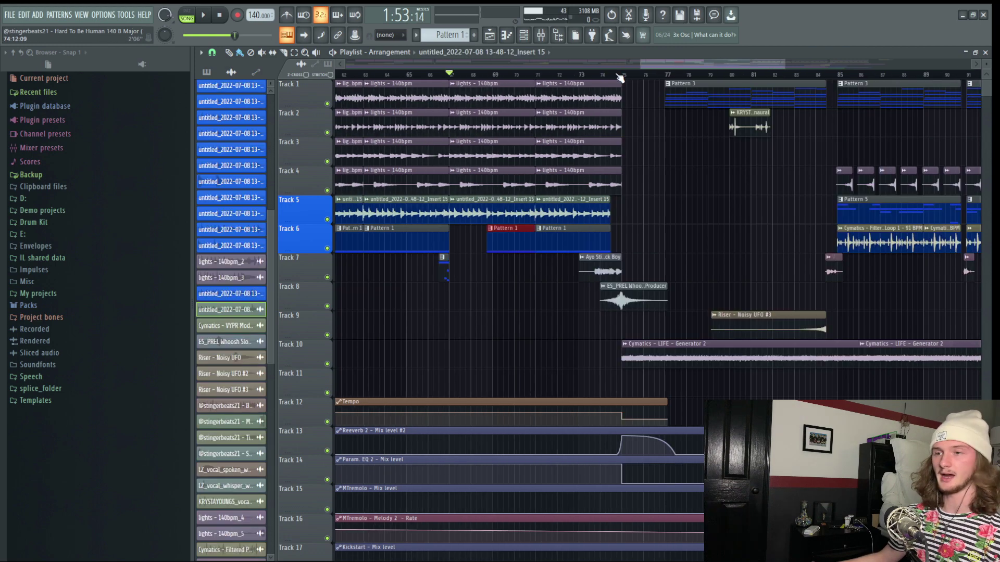
Examine the end of the 140 BPM section near bar 74, including the whoosh clip on Track 8 and the Reeverb 2 automation
click(612, 77)
scroll(612, 77, up, 3)
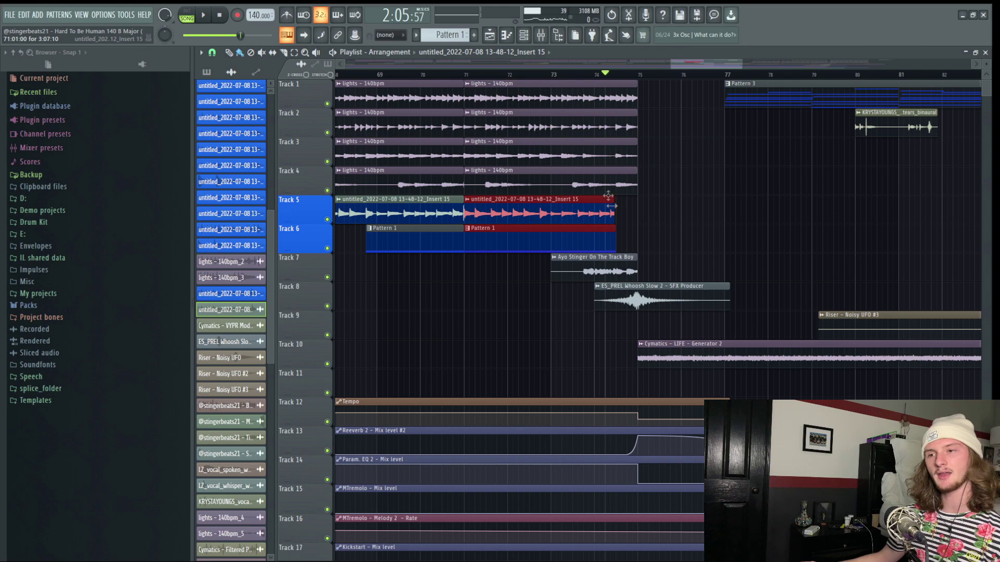
click(656, 307)
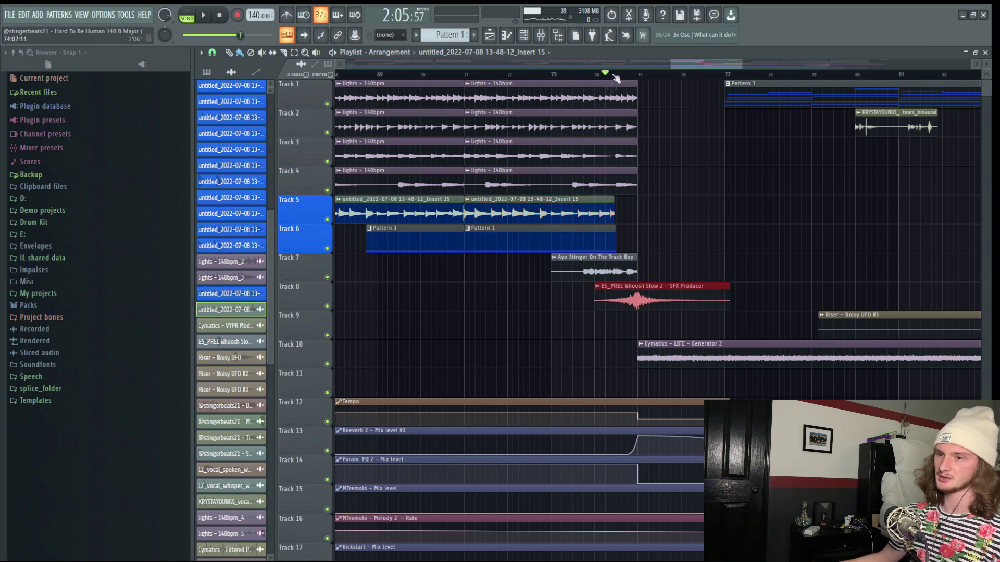
scroll(664, 335, up, 3)
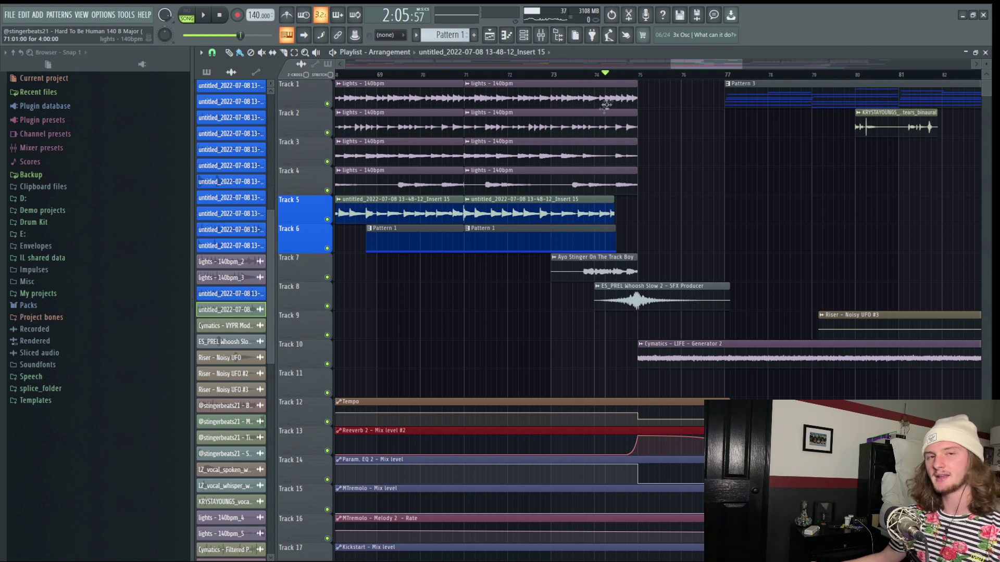
drag(619, 96, 642, 187)
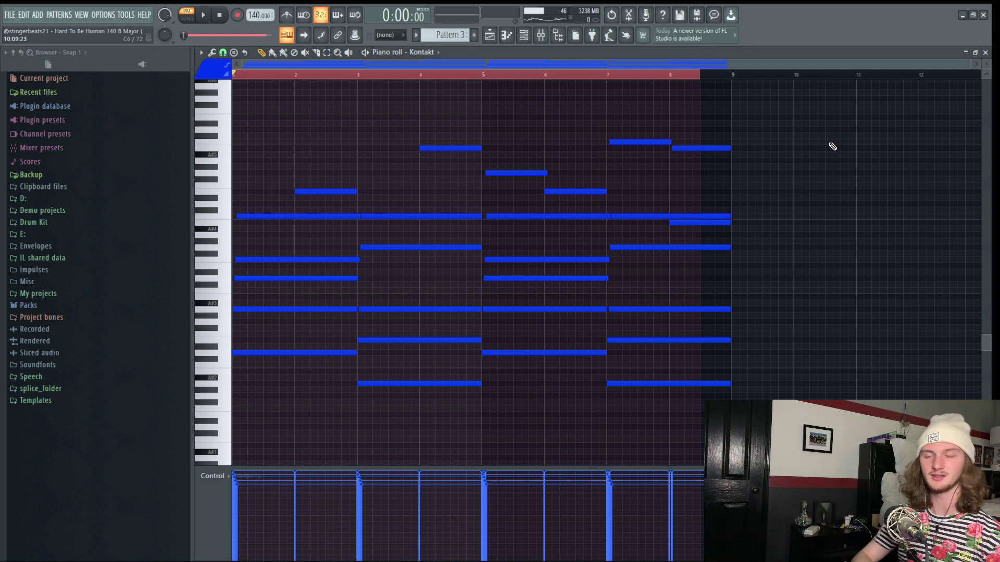
Play Pattern 3's Kontakt notes in the piano roll
key(space)
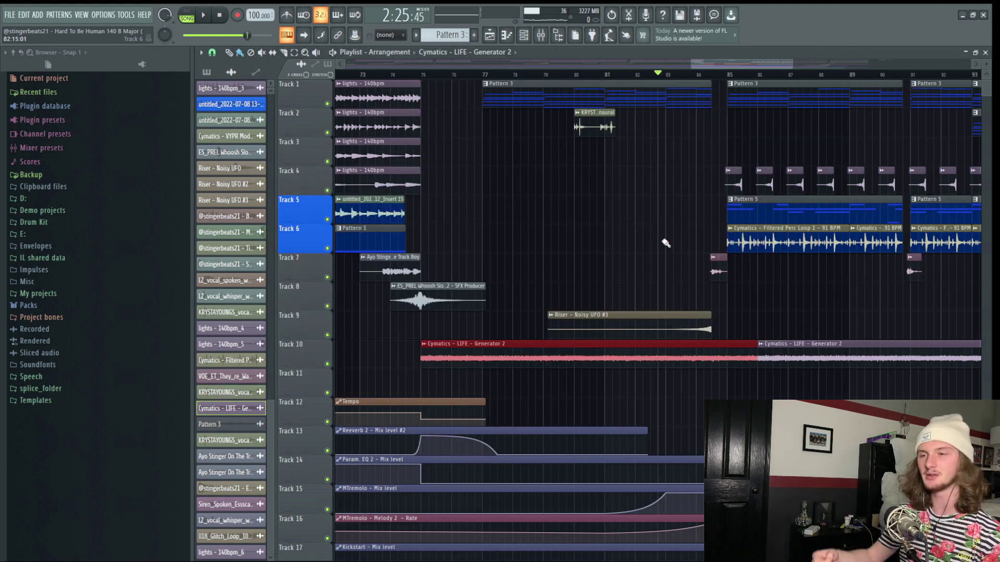
Select the Riser - Noisy UFO #3 clip and open the VOE_ET_They_re_Watching_us_Now vocal clip in the gap before bar 85
click(703, 324)
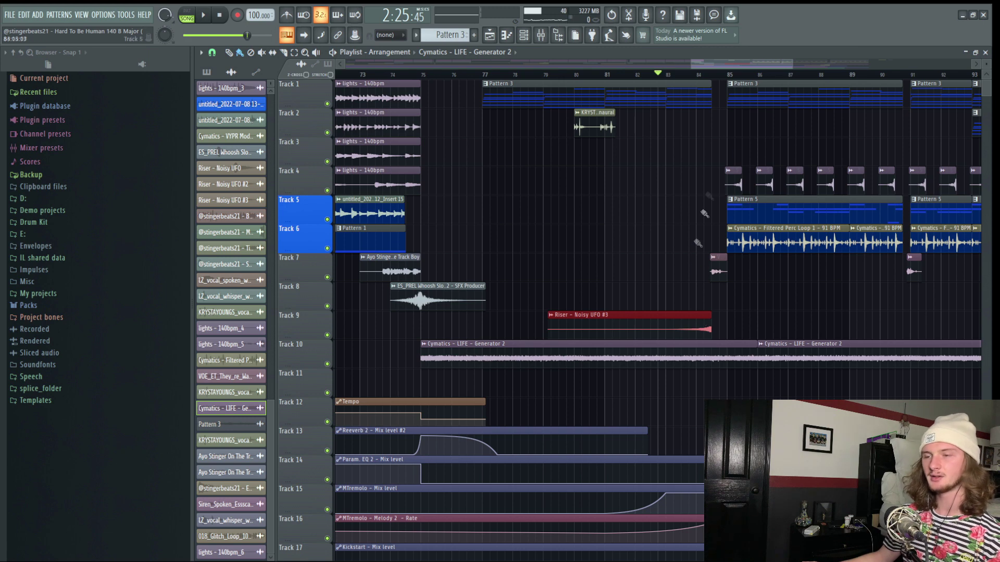
ctrl+click(720, 98)
double_click(718, 272)
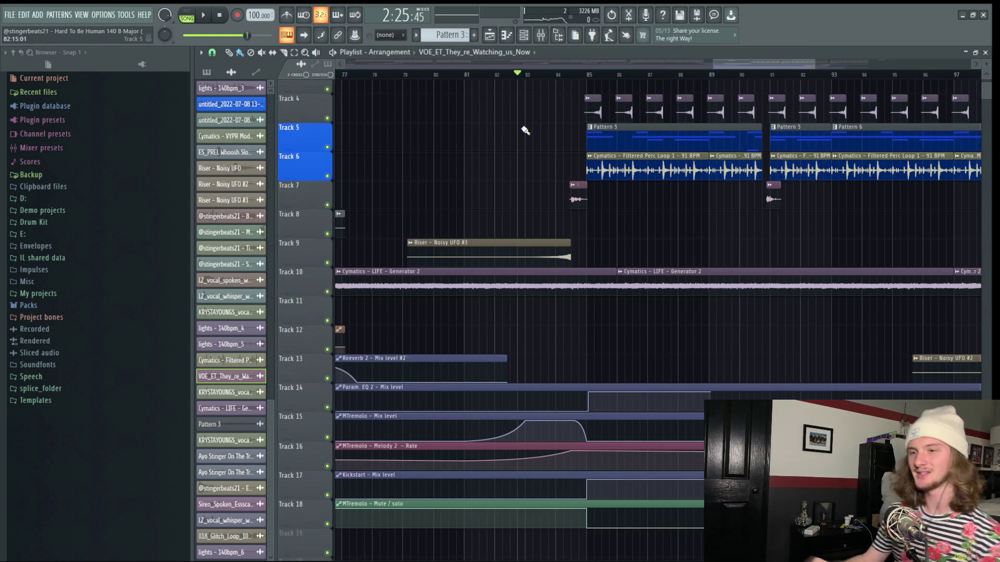
Select the MTremolo mix level and Melody 2 rate automation clips on Tracks 15 and 16, and open the mixer
drag(451, 415, 501, 458)
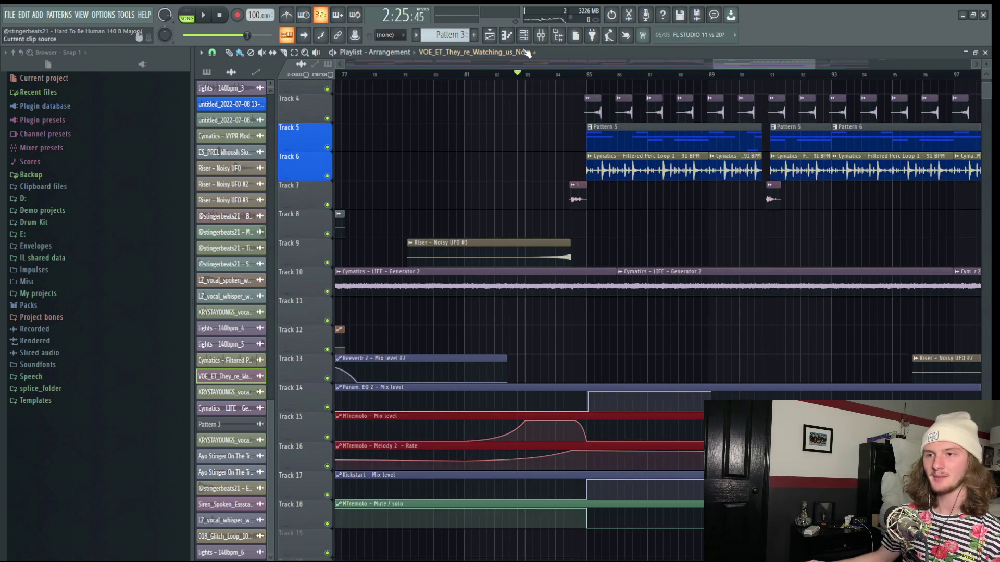
click(541, 35)
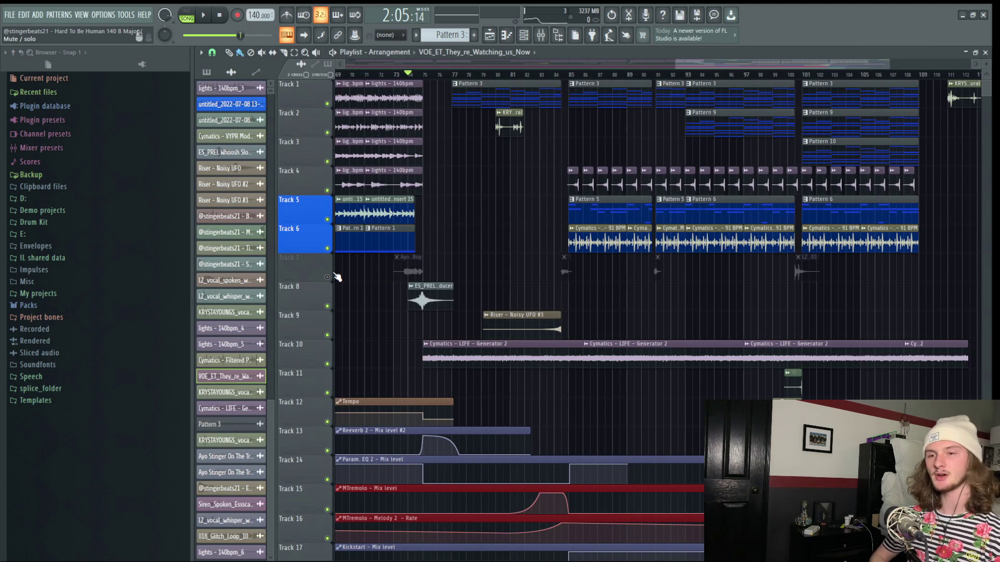
Play the transition into the slower section from about bar 74 with Track 7 muted, and unmute Track 7
key(space)
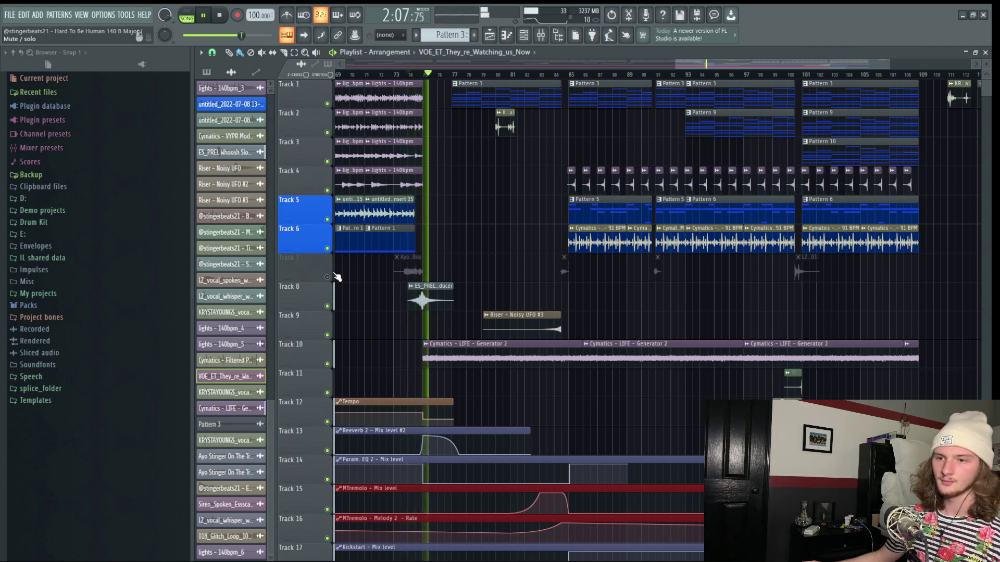
click(328, 277)
scroll(515, 78, up, 2)
scroll(517, 80, up, 2)
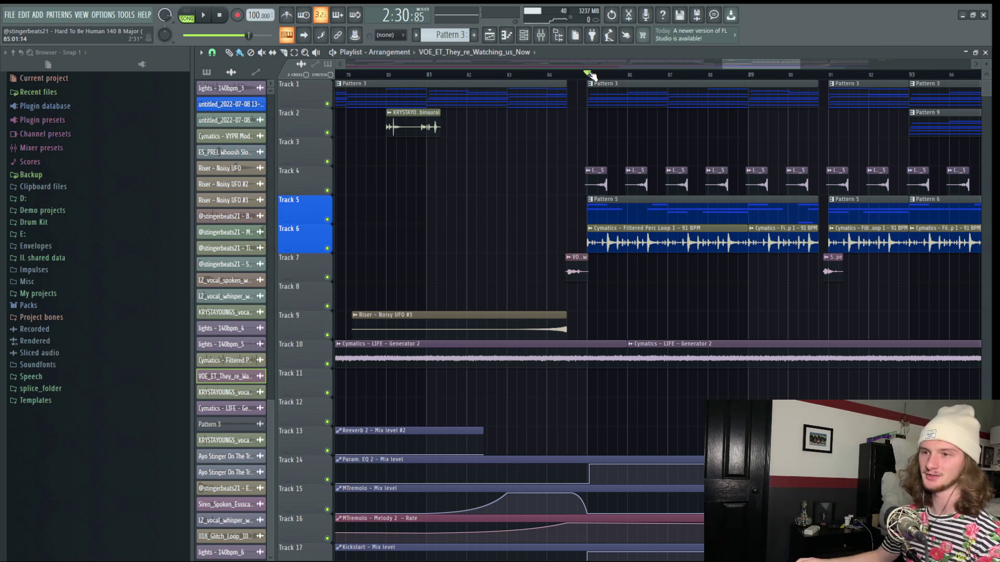
Inspect the first lights - 140bpm_5 clip on Track 4 near bar 85 and Pattern 4's notes in the piano roll
double_click(589, 182)
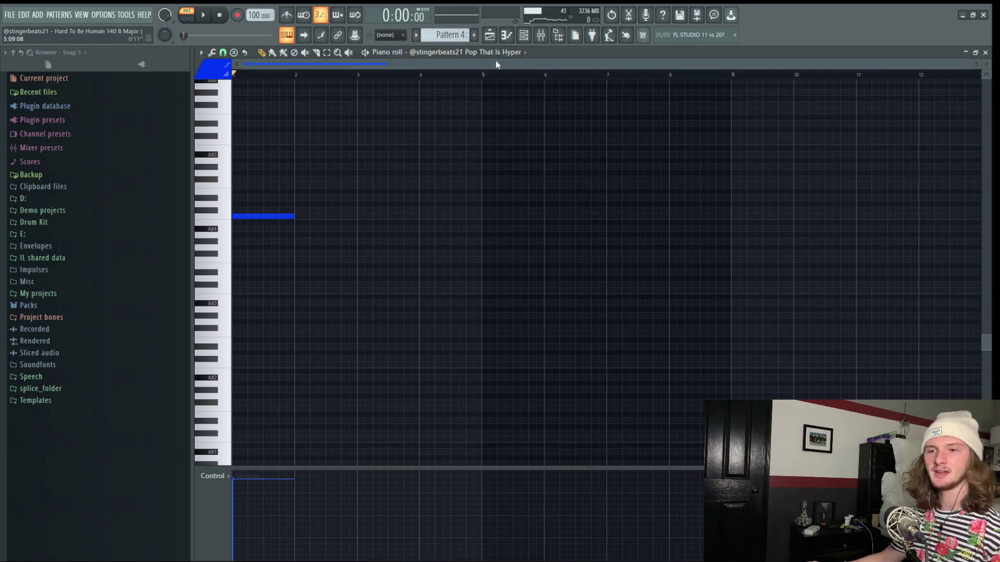
click(496, 53)
click(657, 177)
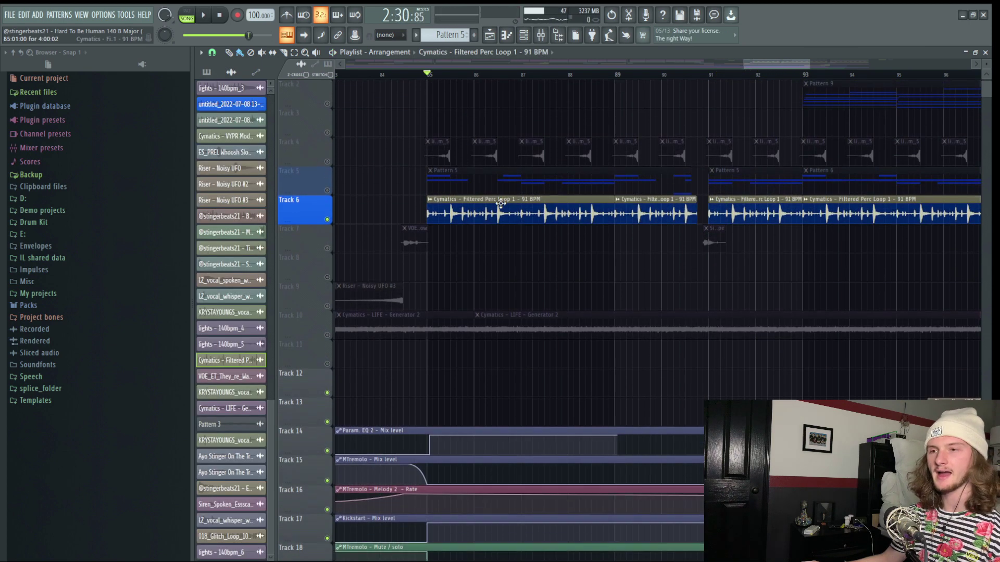
scroll(509, 255, up, 1)
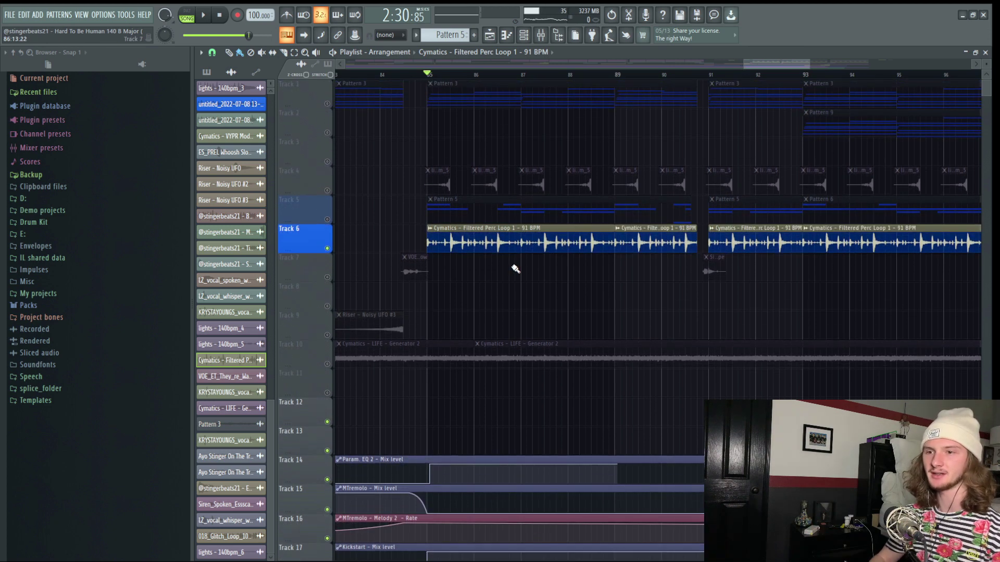
Play the soloed Cymatics - Filtered Perc Loop 1 - 91 BPM on Track 6 from bar 85 and inspect its Portal effect
key(space)
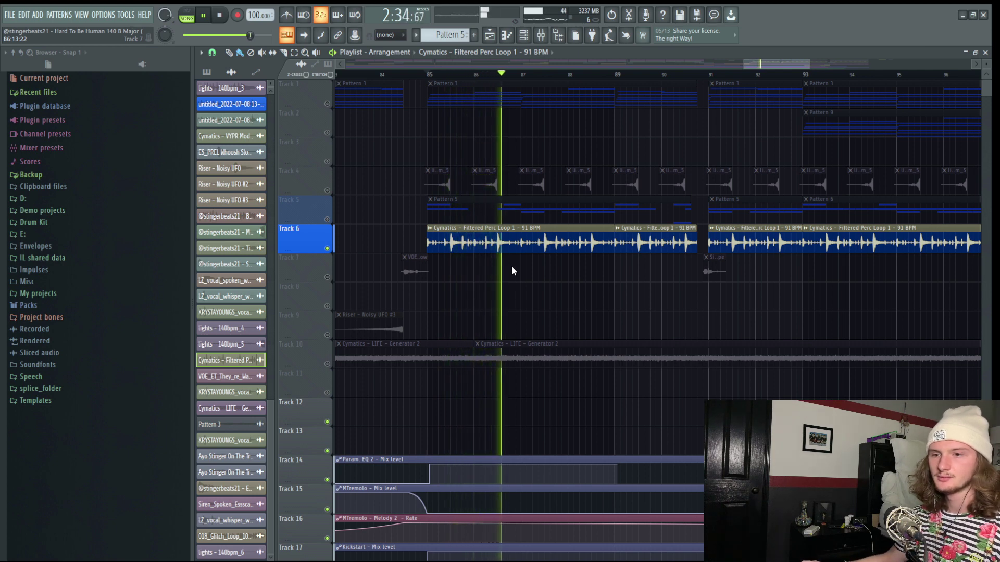
key(space)
key(F9)
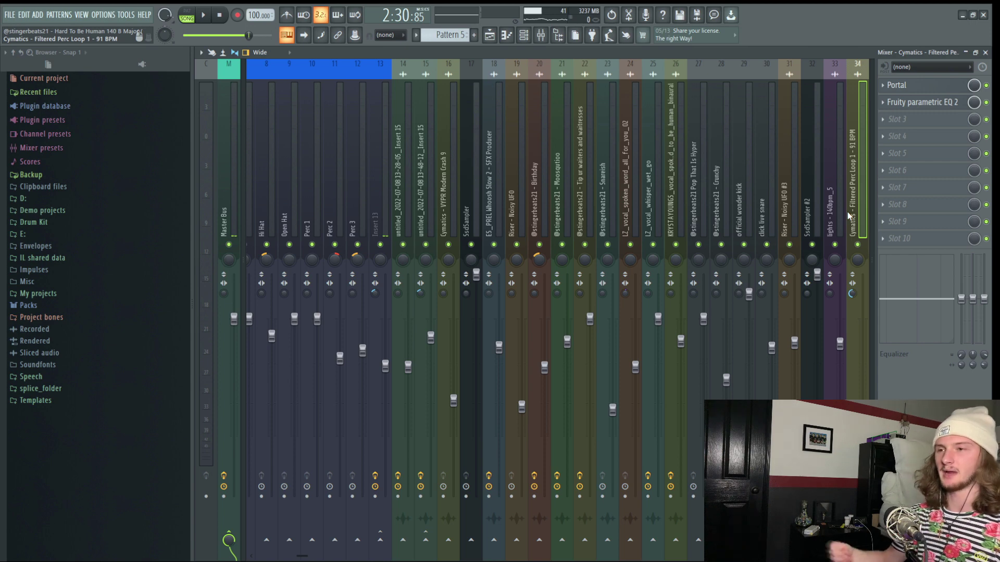
click(897, 85)
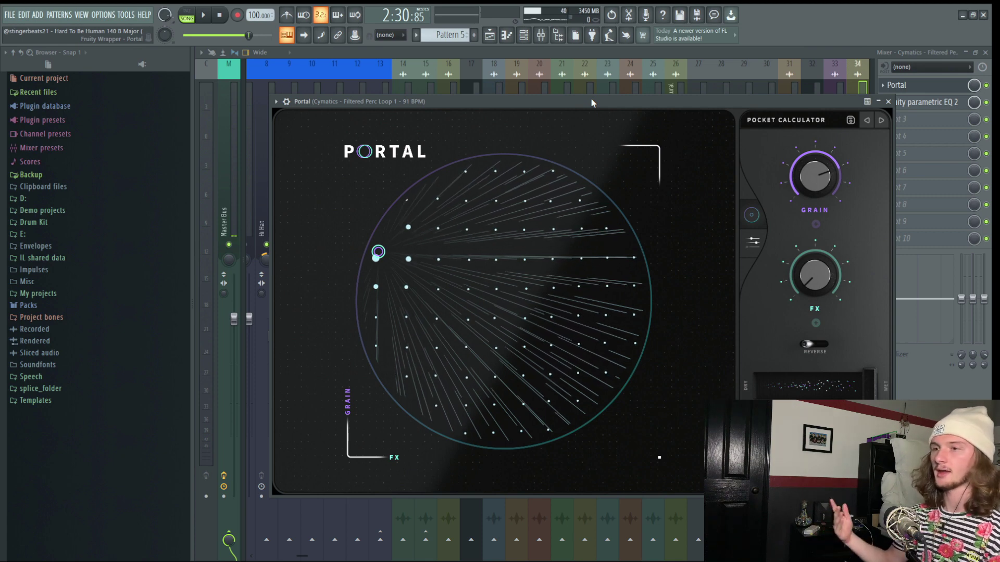
key(F5)
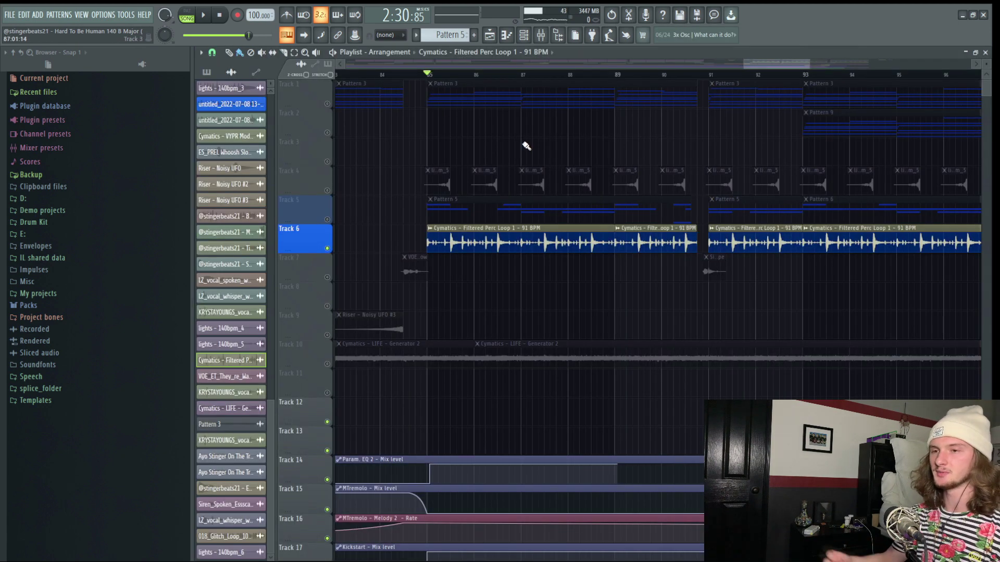
key(space)
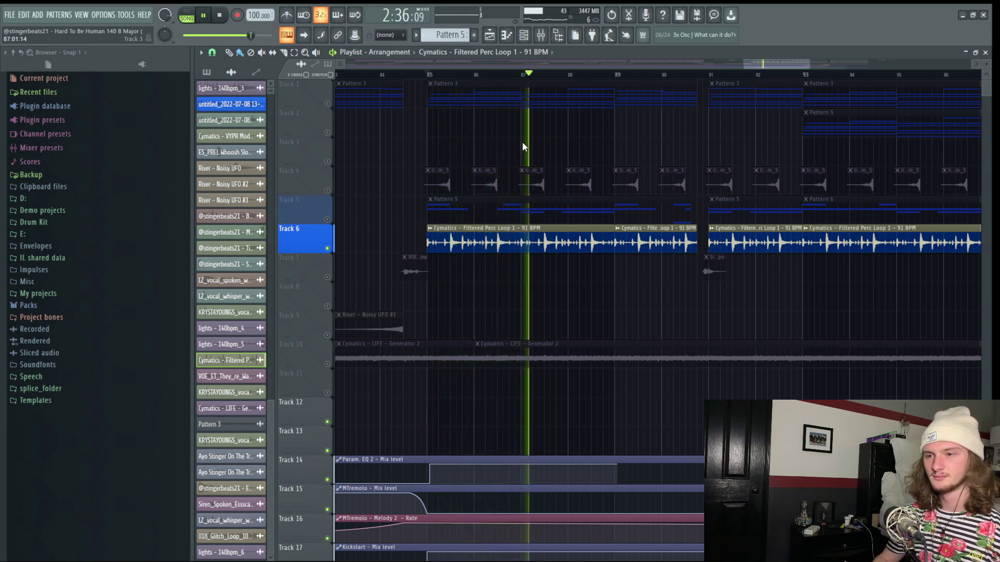
key(space)
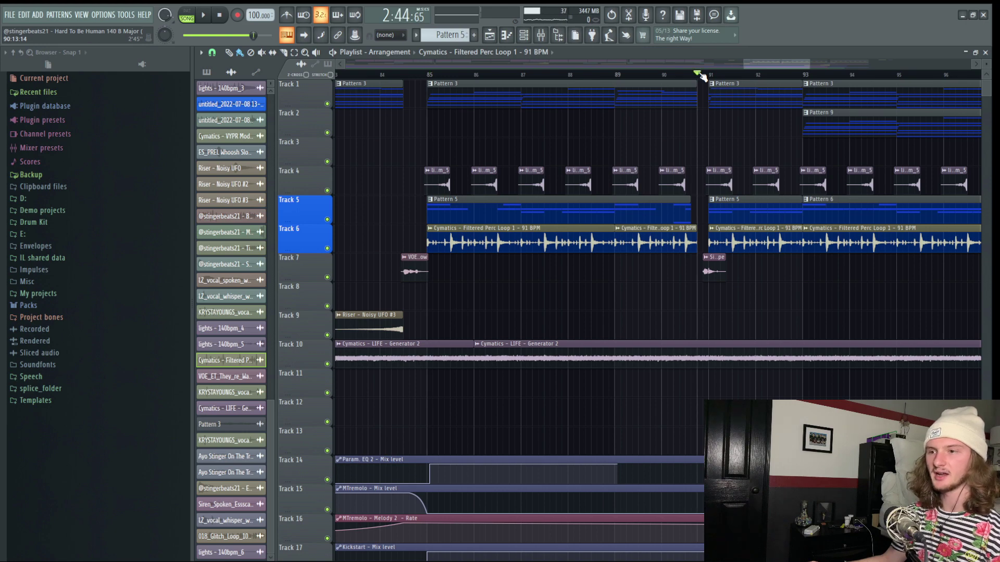
Inspect the Siren_Spoken_Essscape vocal clip on Track 7 before bar 91 and play all tracks from bar 85
scroll(699, 74, up, 5)
double_click(755, 257)
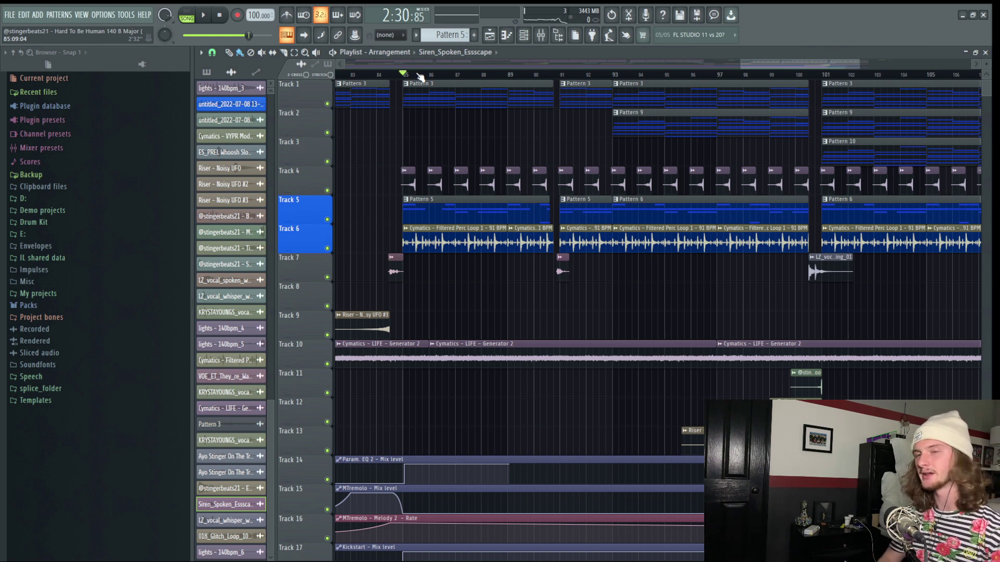
key(space)
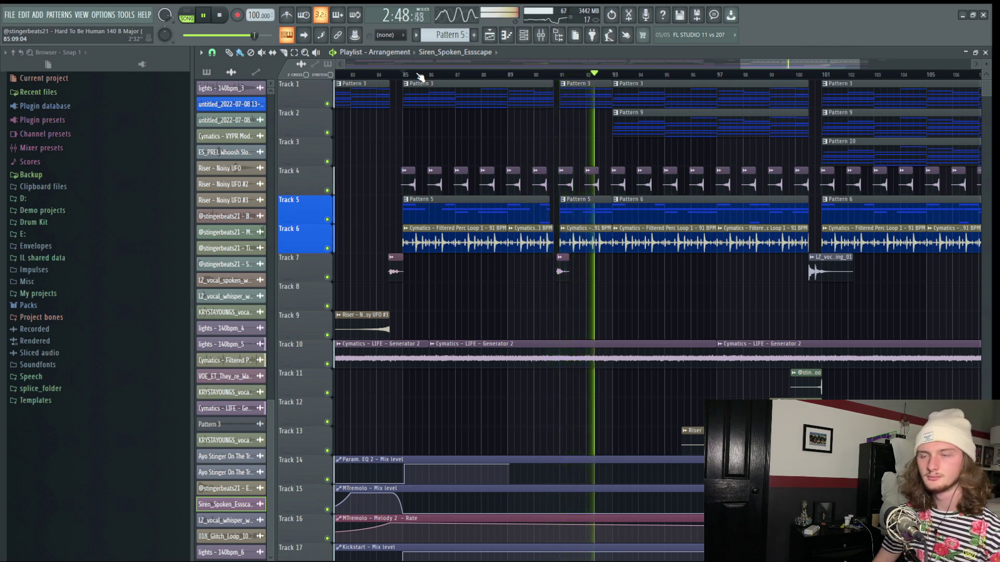
key(space)
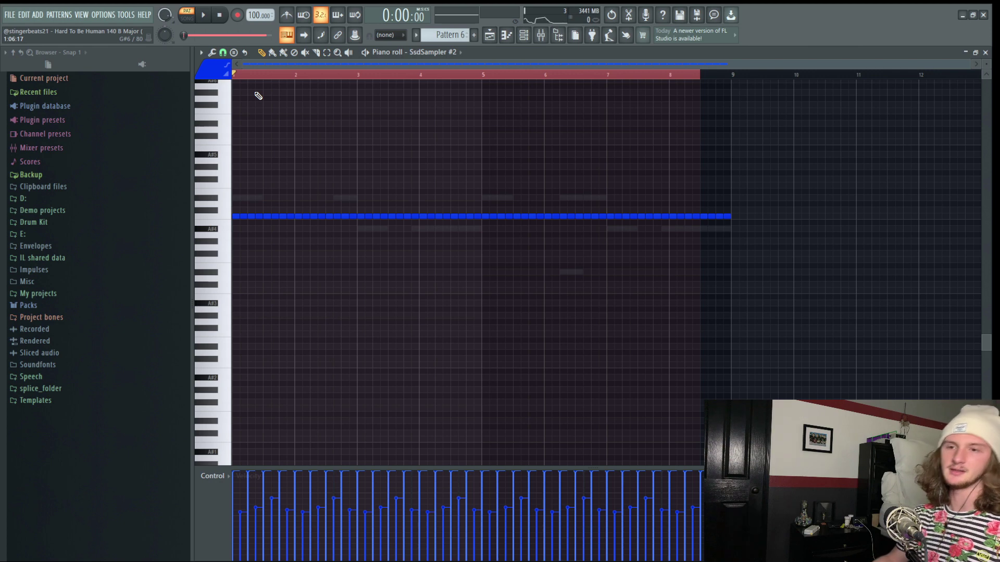
Play Pattern 6's SsdSampler #2 notes and inspect the channel's Fruity Reeverb 2 and PanCake2 effects
key(space)
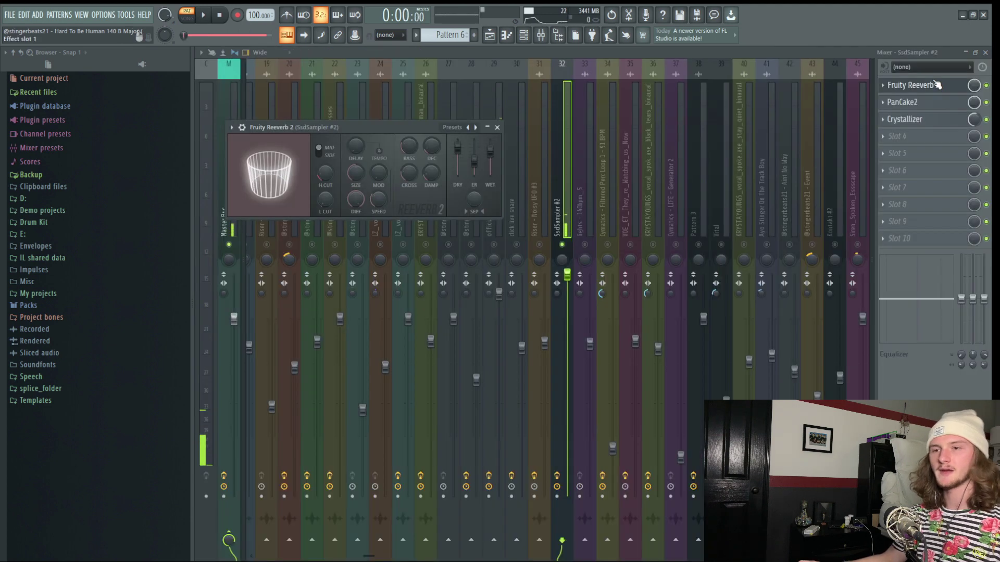
click(919, 108)
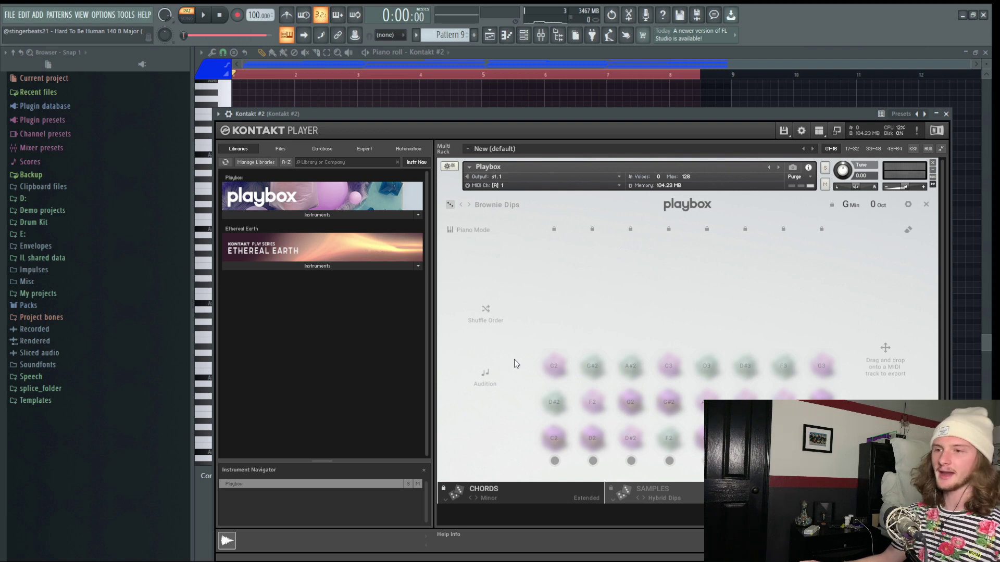
Play Pattern 9's Kontakt #2 chords and inspect the channel's Fruity parametric EQ 2 and Portal effects
click(526, 39)
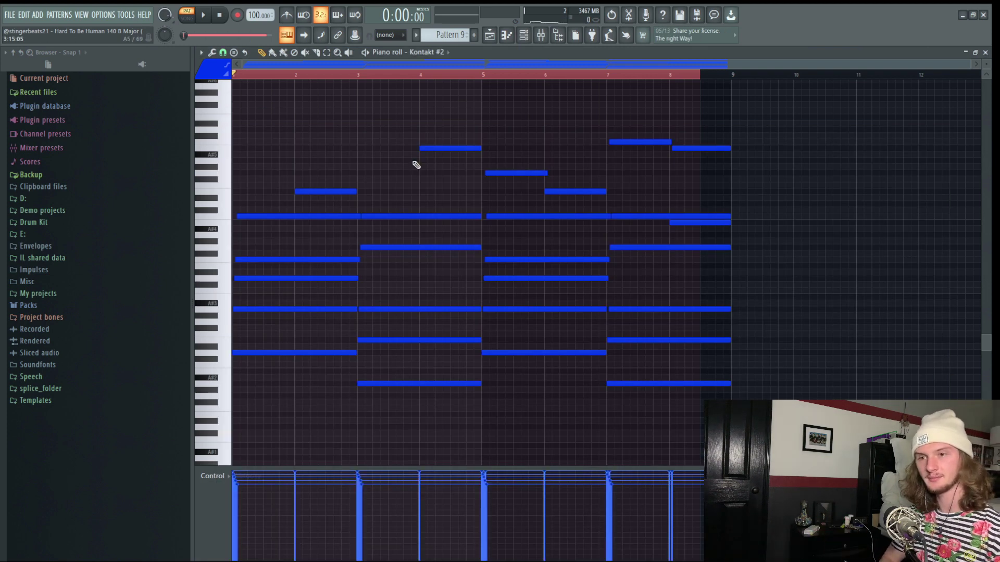
click(204, 15)
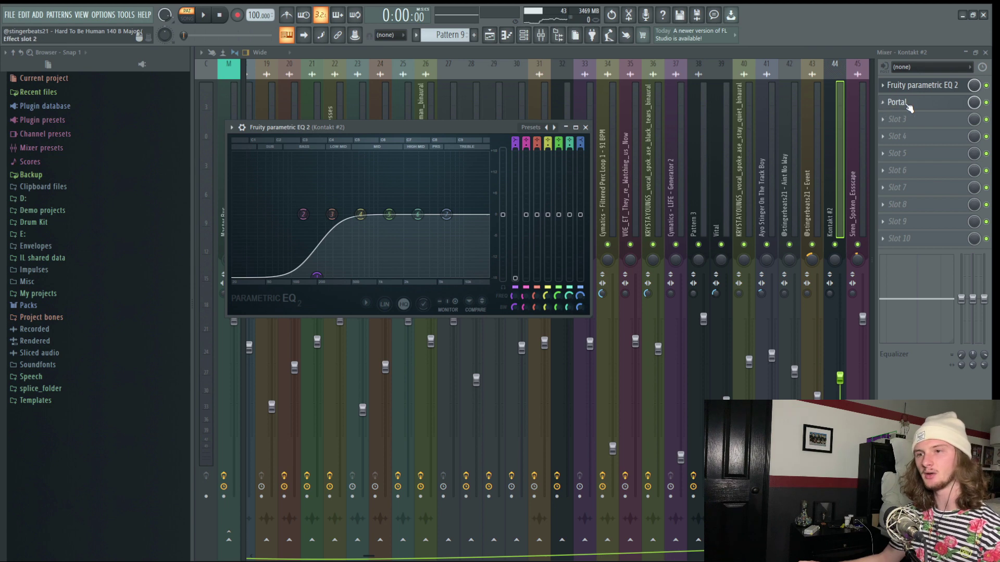
click(906, 106)
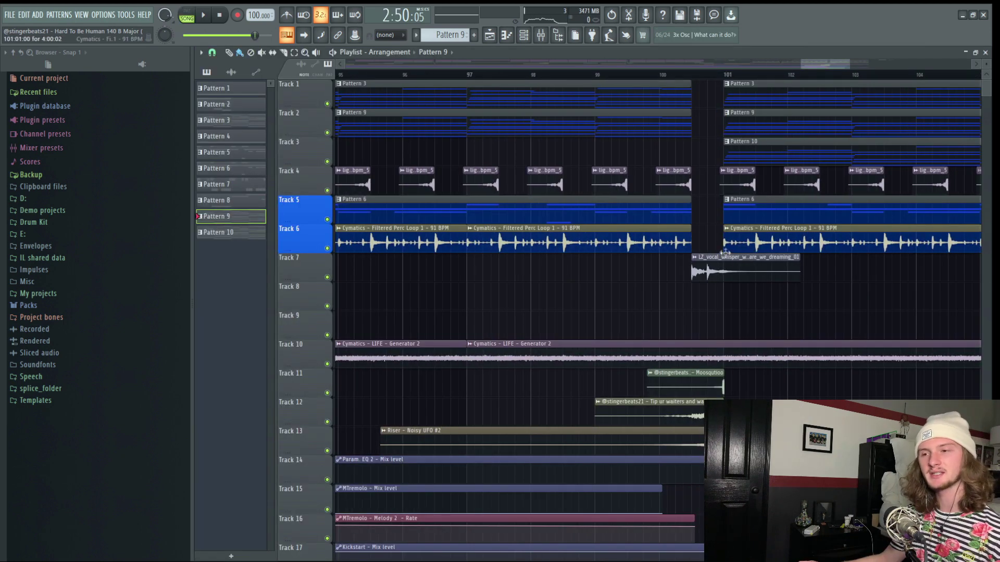
Inspect the LZ_vocal_whisper_wet_are_we_dreaming_01 clip before bar 101 and select the riser clips on Tracks 11 to 13
double_click(725, 269)
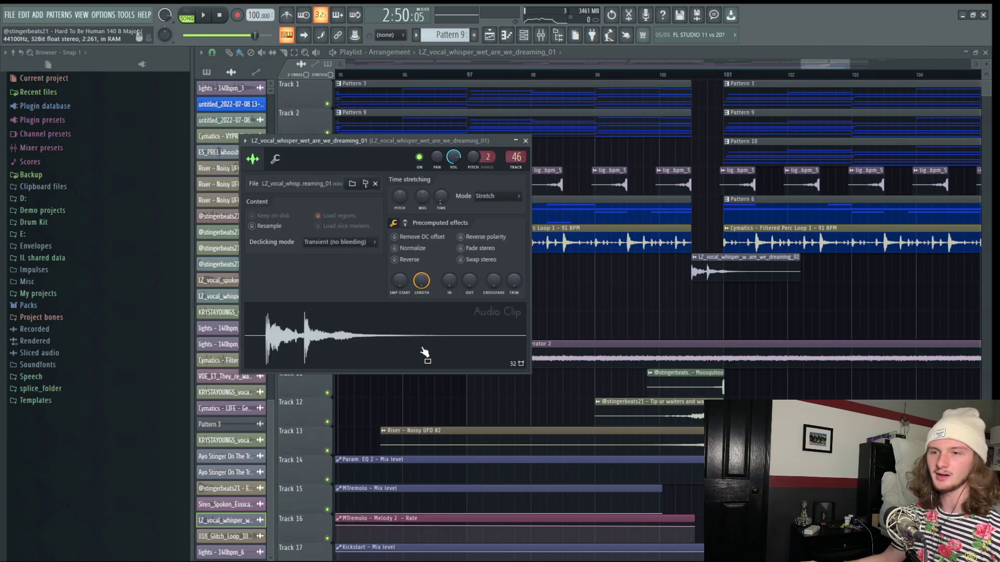
click(526, 141)
scroll(760, 367, down, 2)
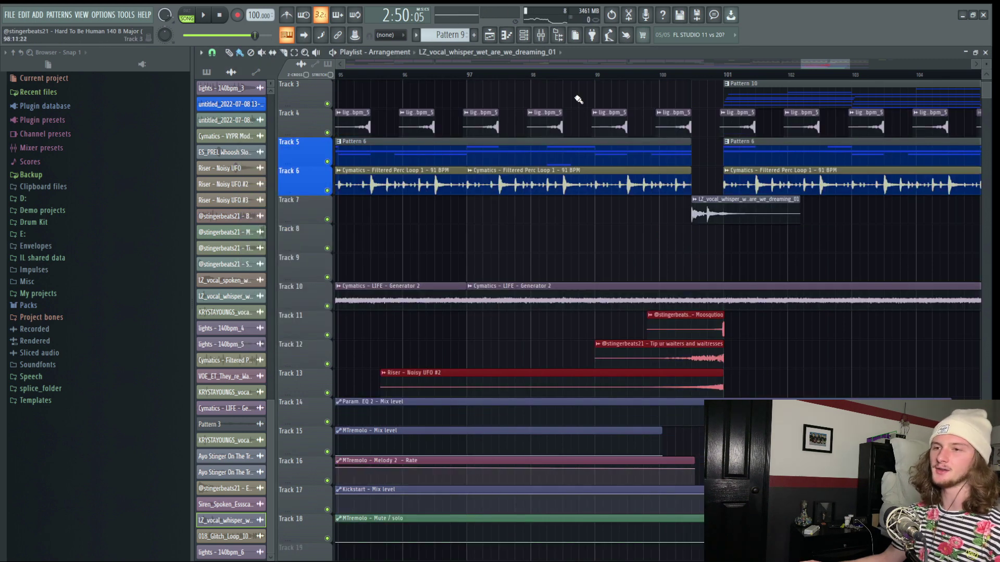
Play the arrangement from bar 93 through the risers and vocal gap up to bar 101
scroll(587, 78, down, 6)
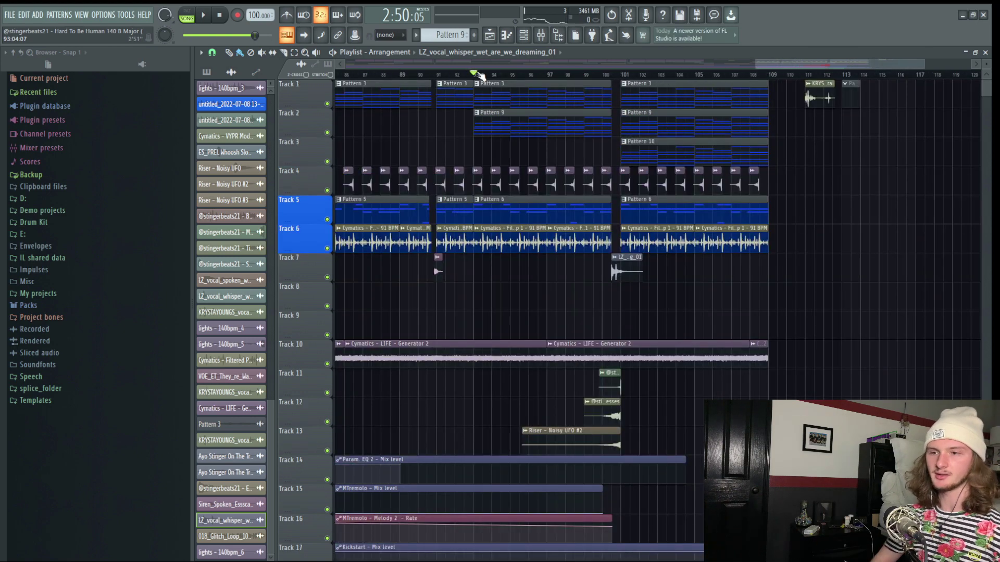
key(space)
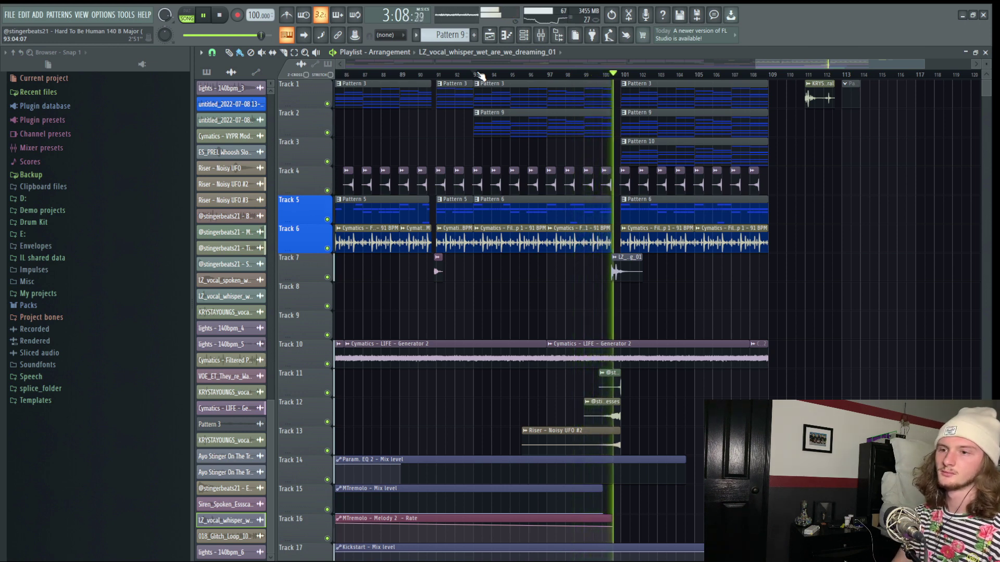
key(space)
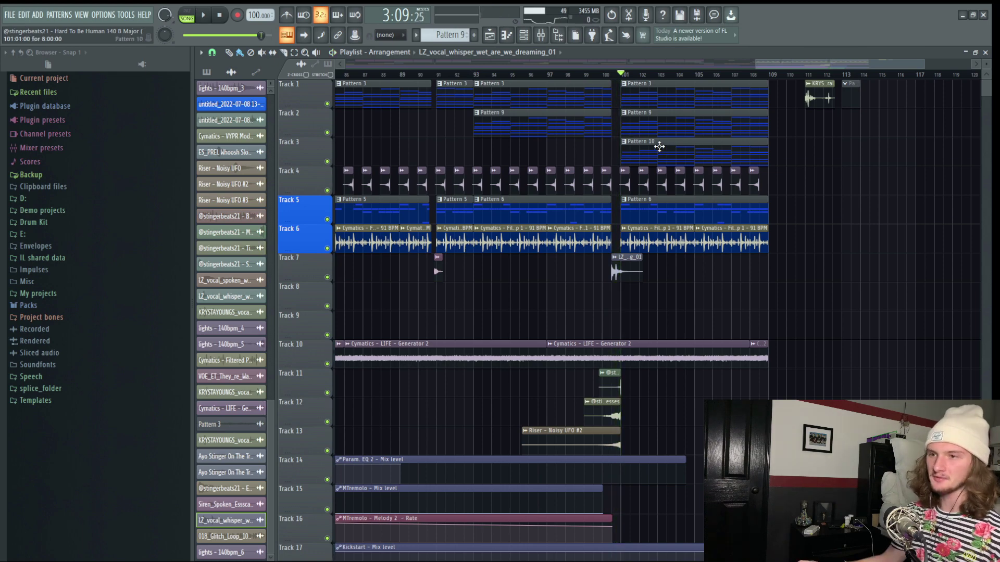
Open Pattern 10's Kontakt #3 notes from the Track 3 clip at bar 101 and play the pattern
double_click(660, 147)
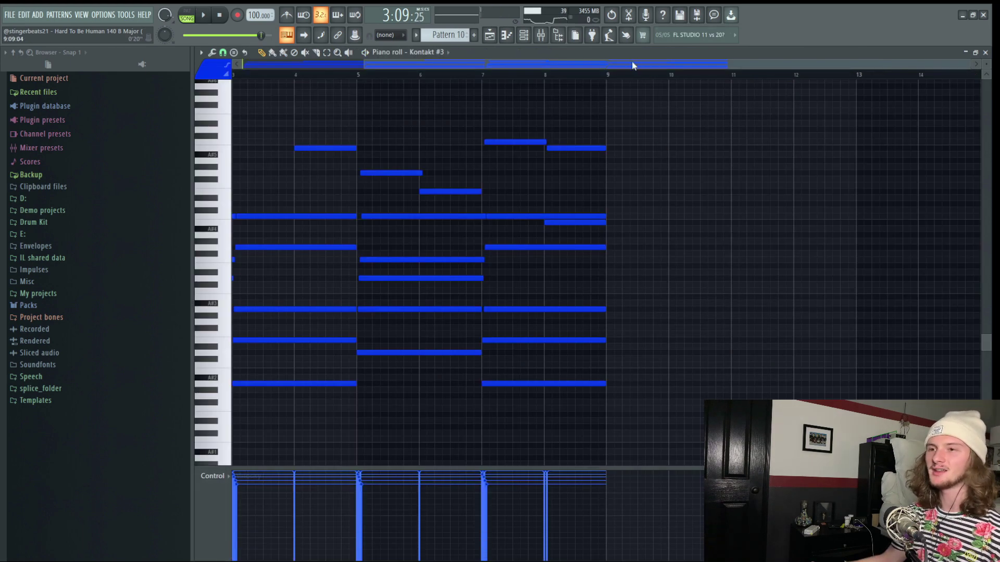
drag(634, 65, 512, 63)
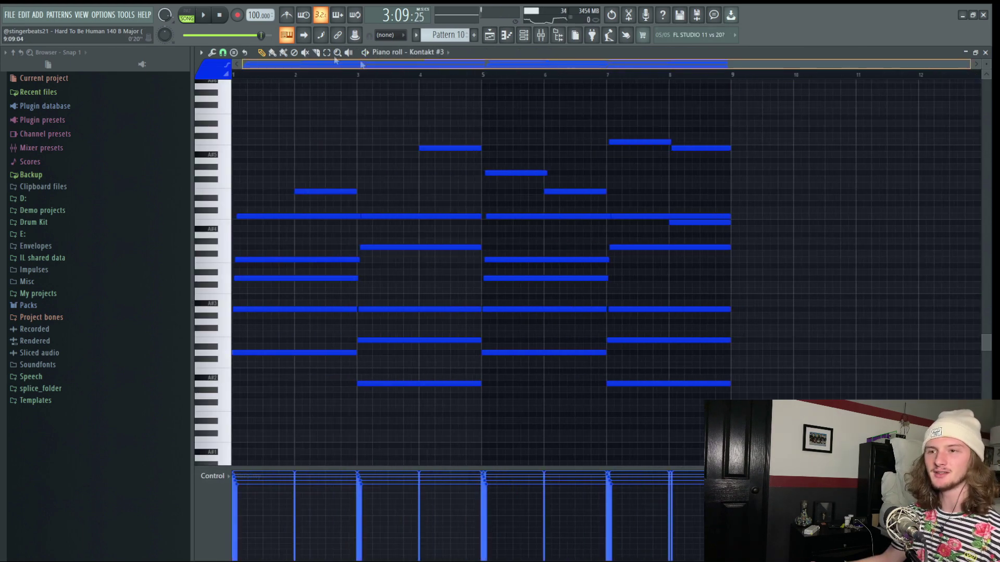
click(521, 38)
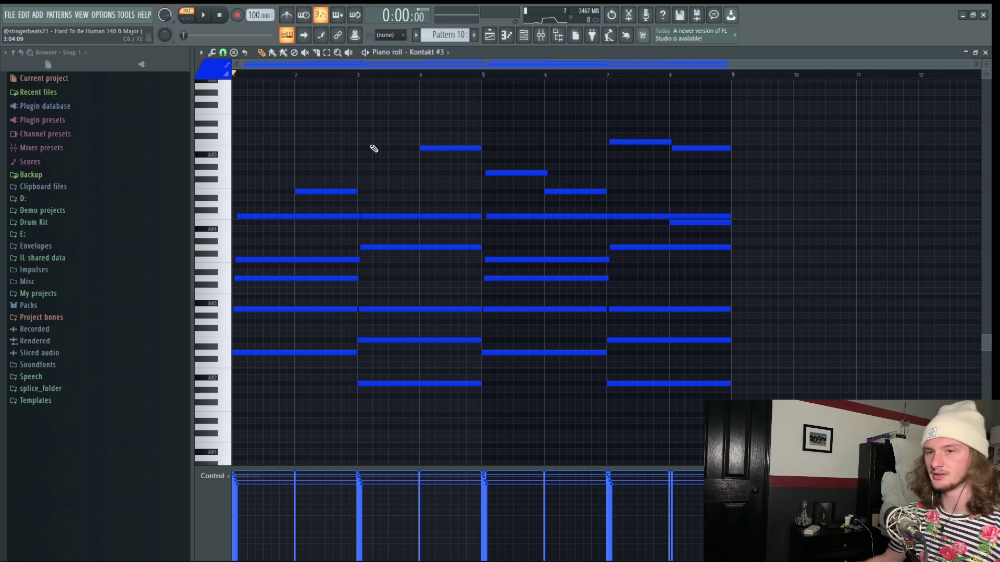
key(space)
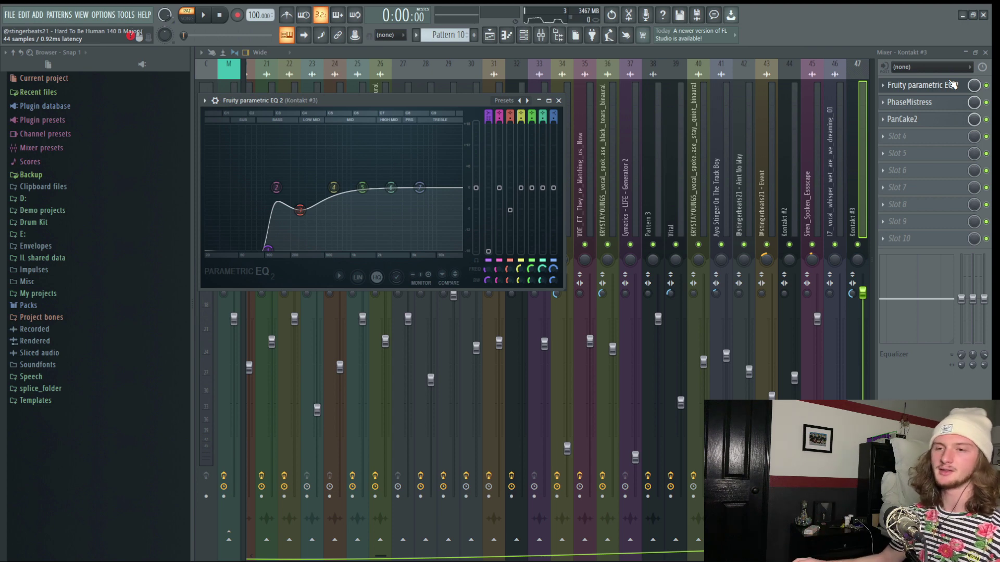
Inspect the PhaseMistress and PanCake2 effects on the Kontakt #3 mixer channel and return to the playlist
click(931, 103)
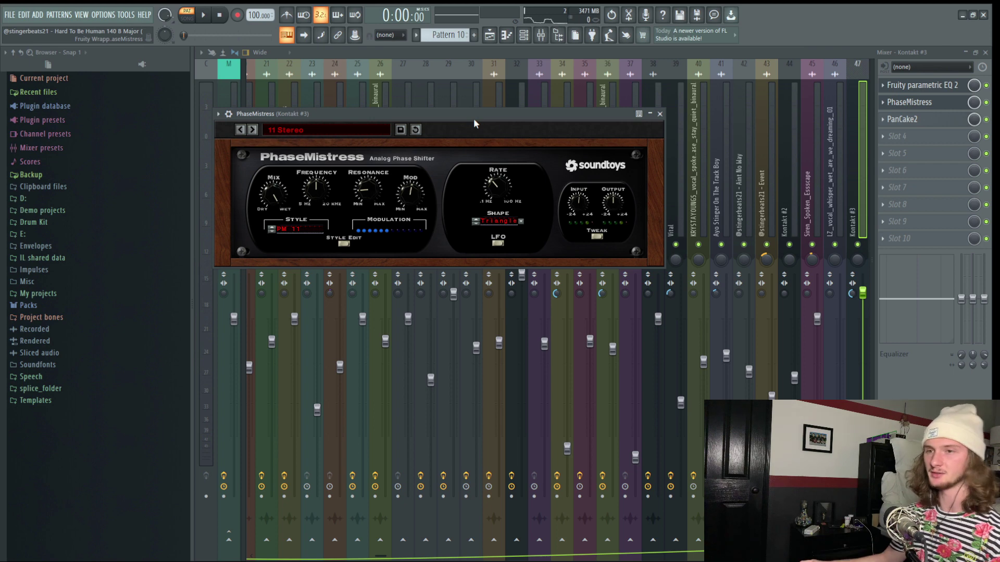
click(917, 119)
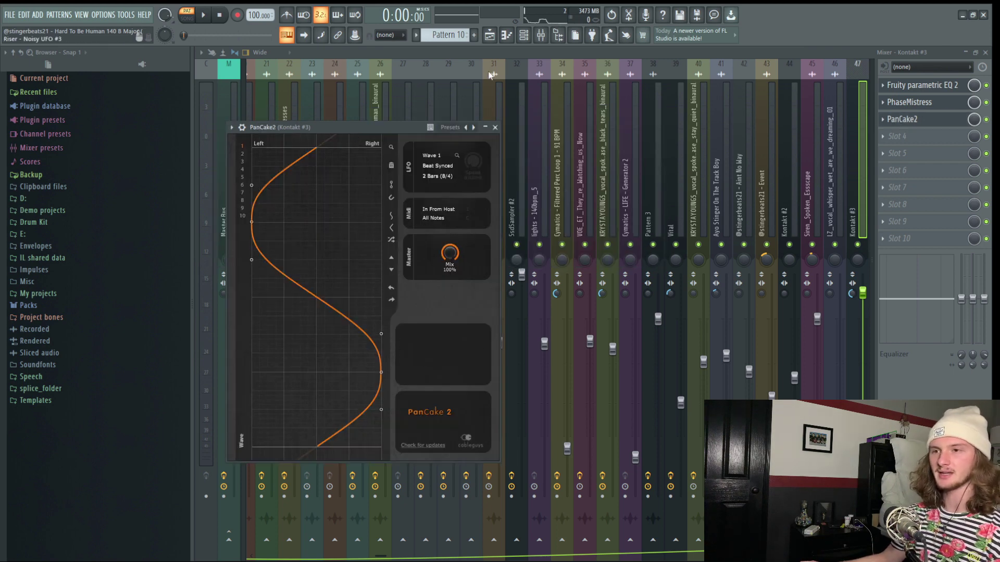
click(490, 35)
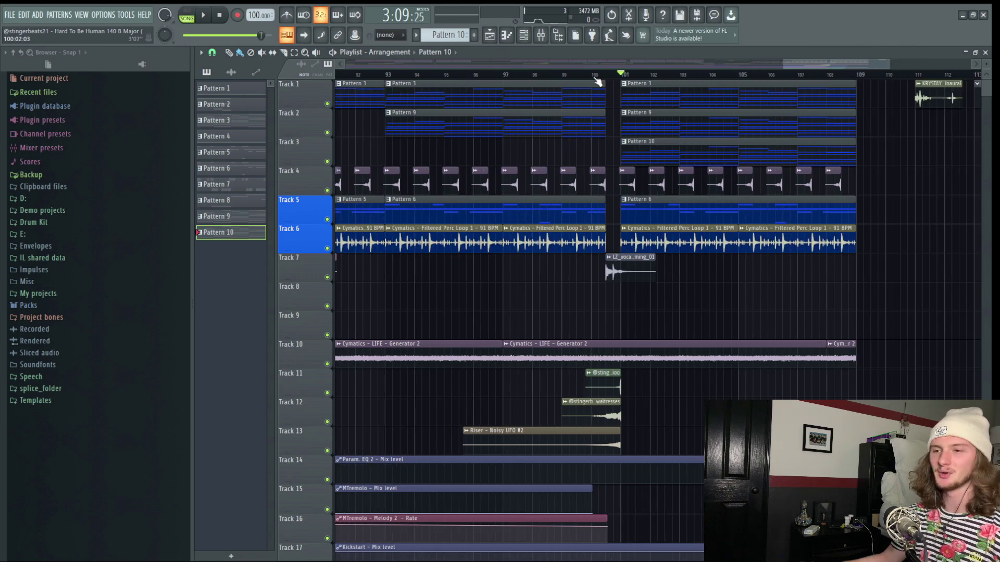
Play the final section with Pattern 10 layered in, from bar 101 to just before bar 109
key(space)
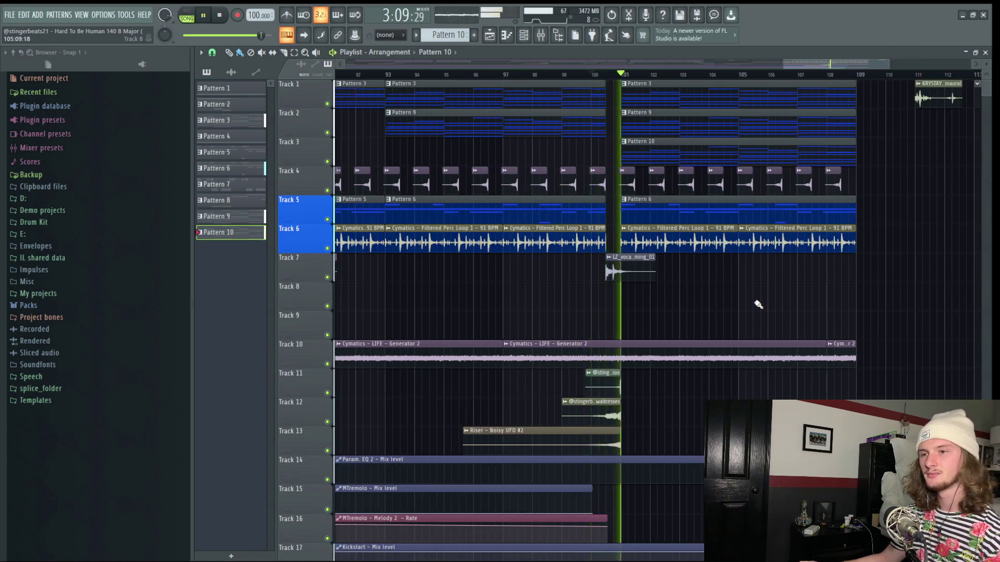
drag(805, 64, 816, 67)
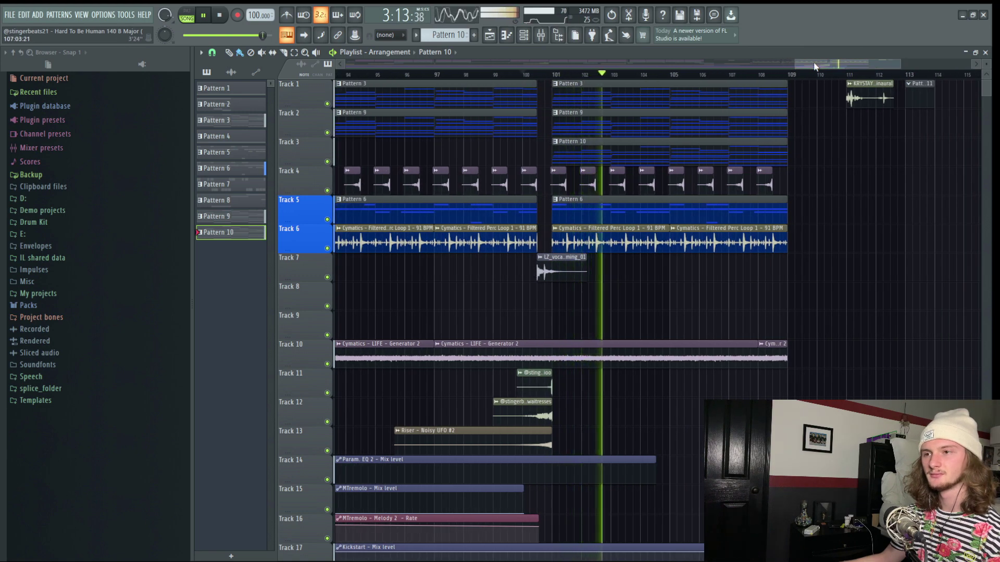
drag(815, 66, 836, 74)
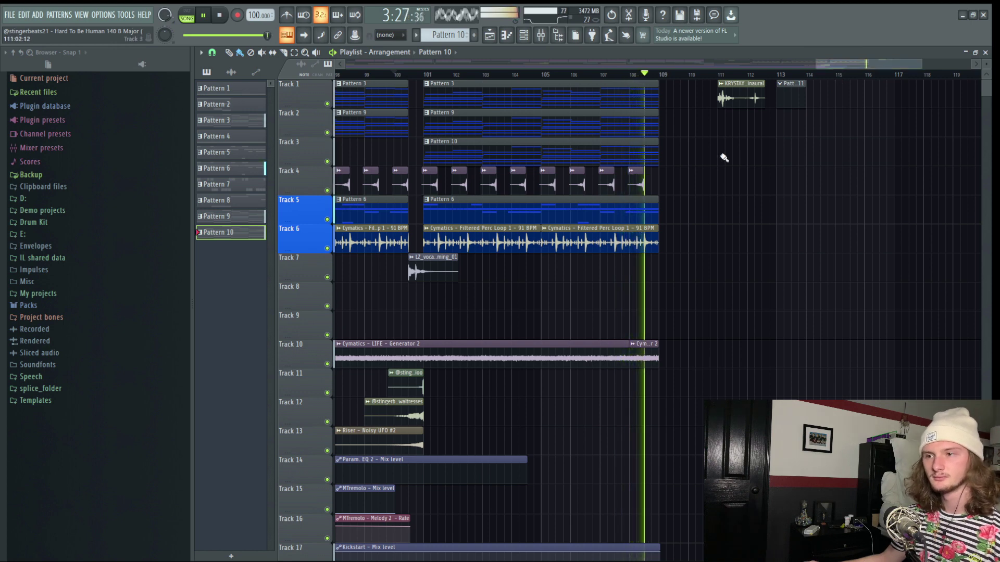
click(653, 74)
key(space)
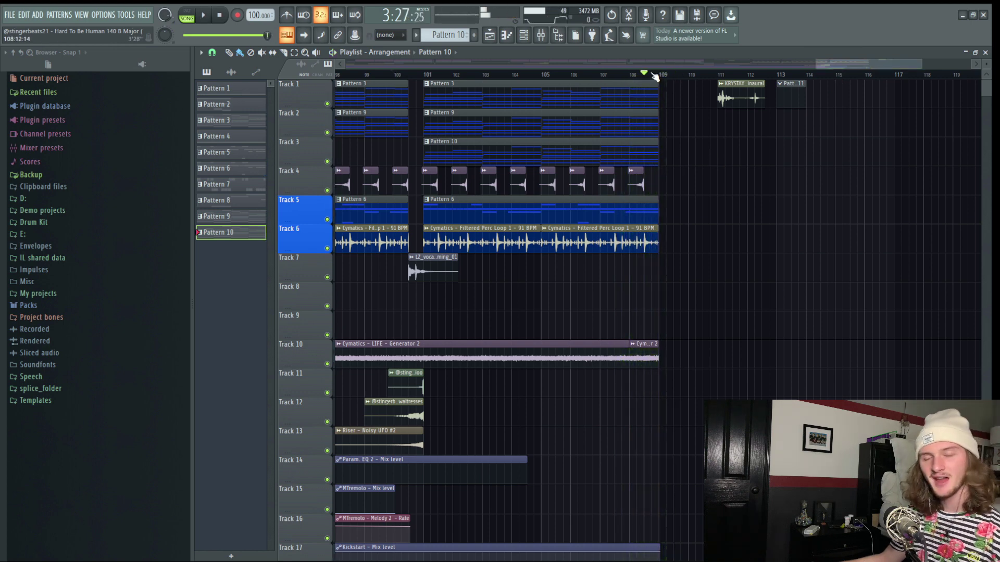
Inspect the KRYSTAYOUNGS_vocal_spoken_phrase_stay_quiet_binaural clip on Track 1 near bar 111 and show the whole arrangement
double_click(741, 99)
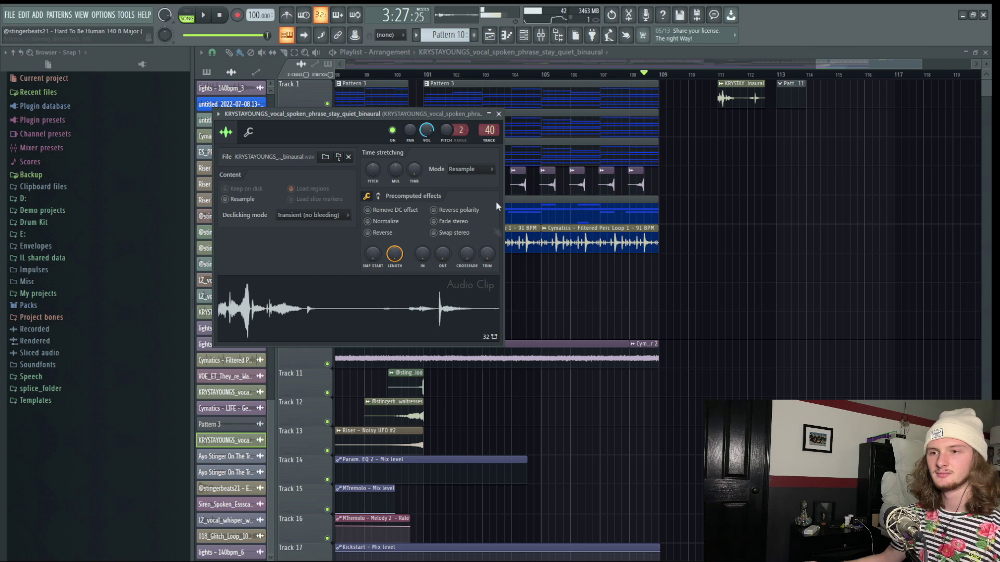
click(498, 114)
scroll(527, 78, down, 5)
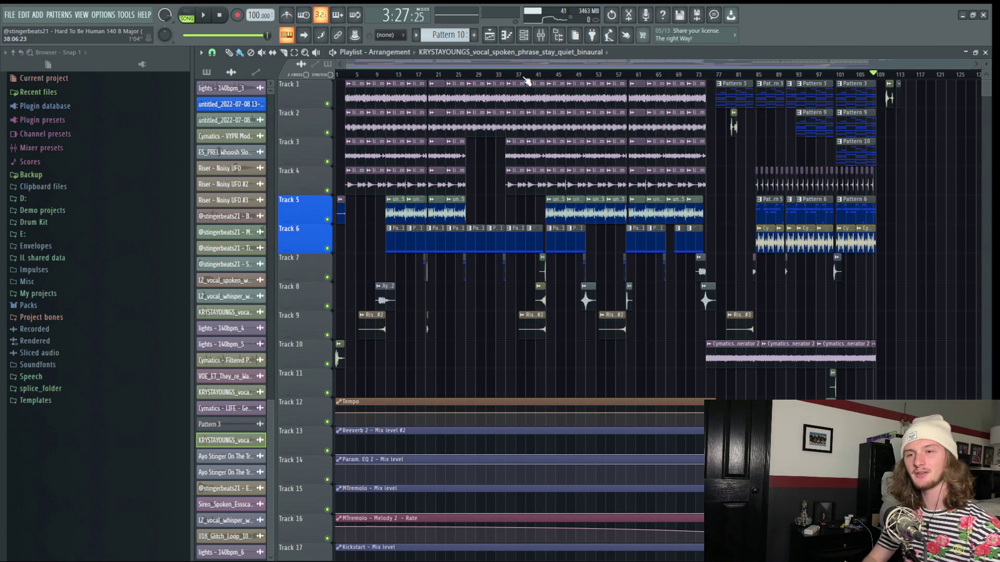